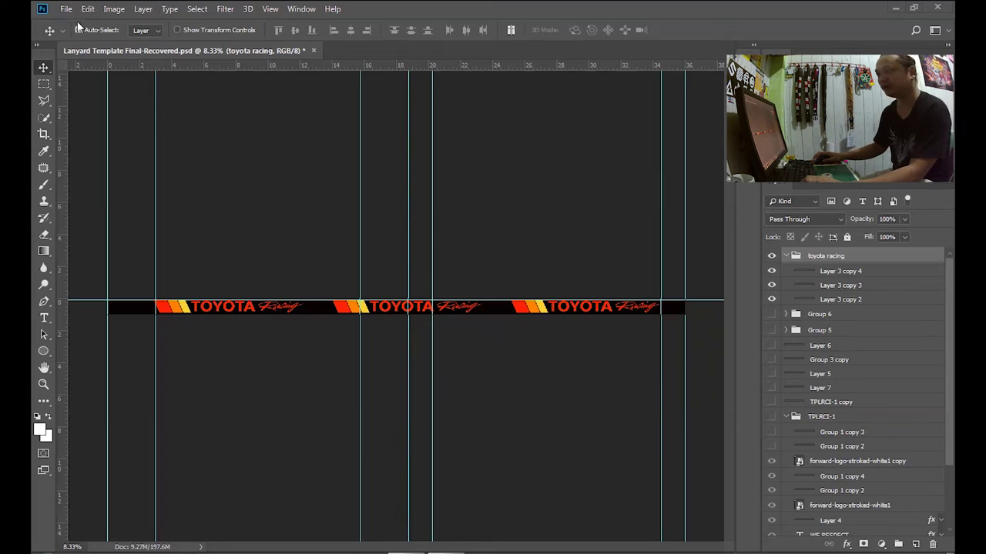
Step: Open the File menu while the Toyota Racing lanyard template is displayed
{"action": "left_click", "coordinate": [66, 9]}
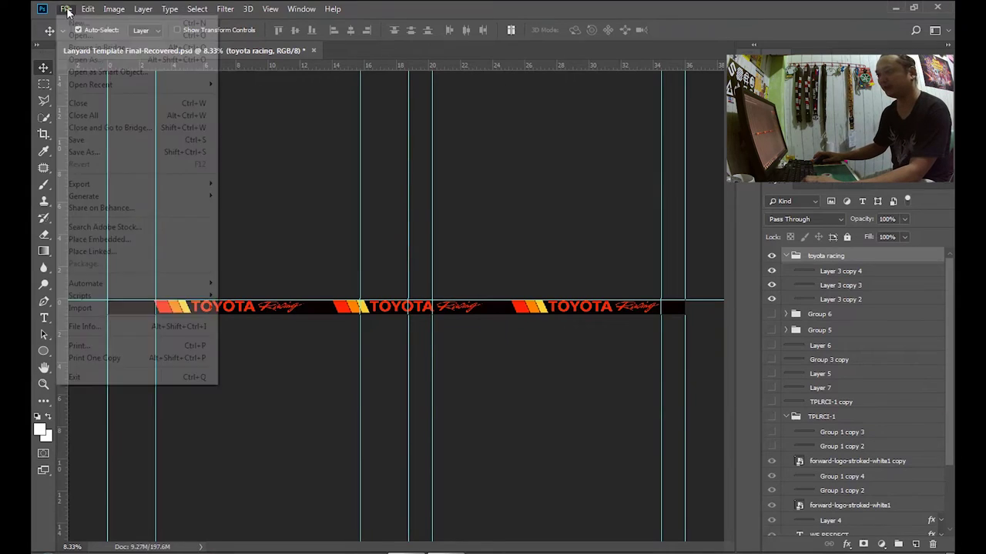
Step: Create a new 36 × 1 inch document at 300 ppi with a white background
{"action": "left_click", "coordinate": [84, 25]}
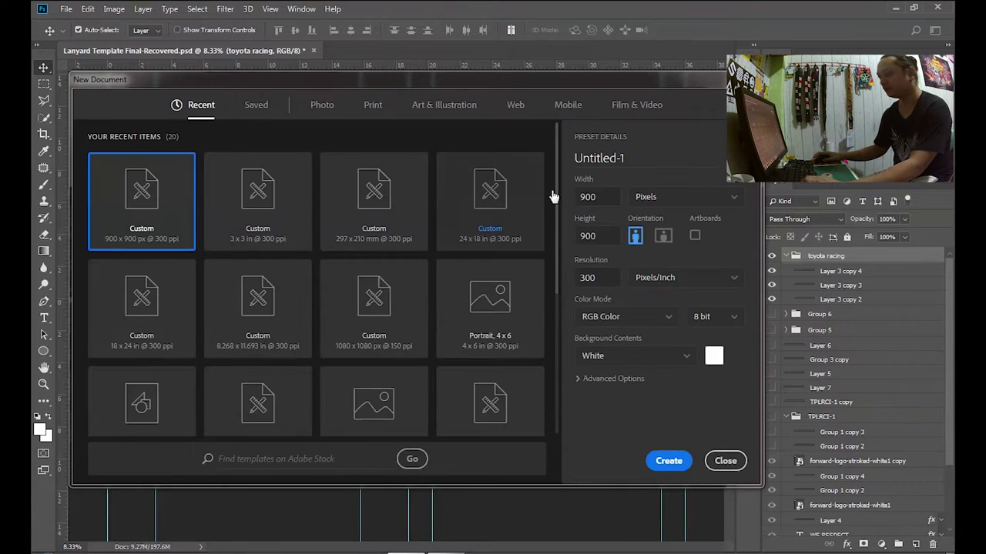
{"action": "left_click", "coordinate": [658, 201]}
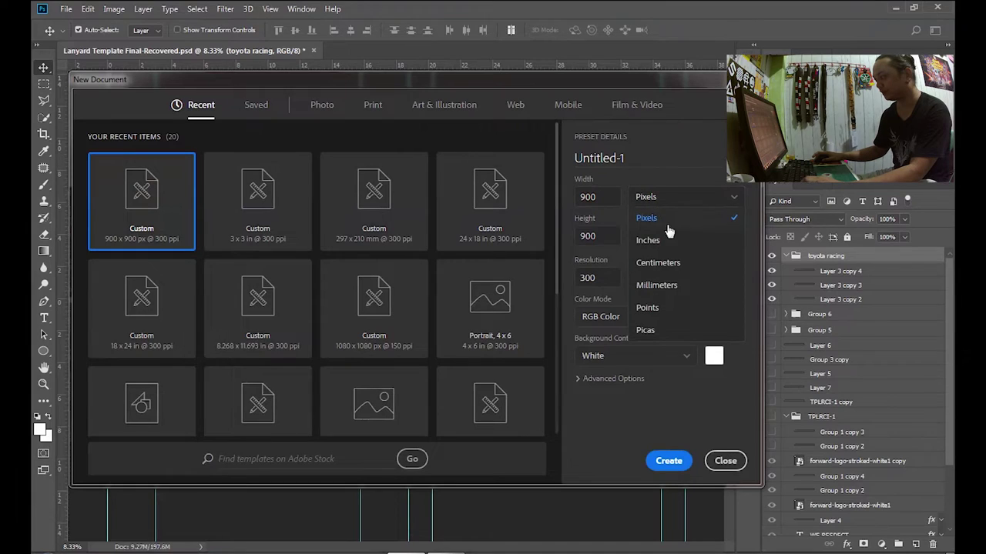
{"action": "left_click", "coordinate": [648, 240]}
{"action": "type", "text": "36"}
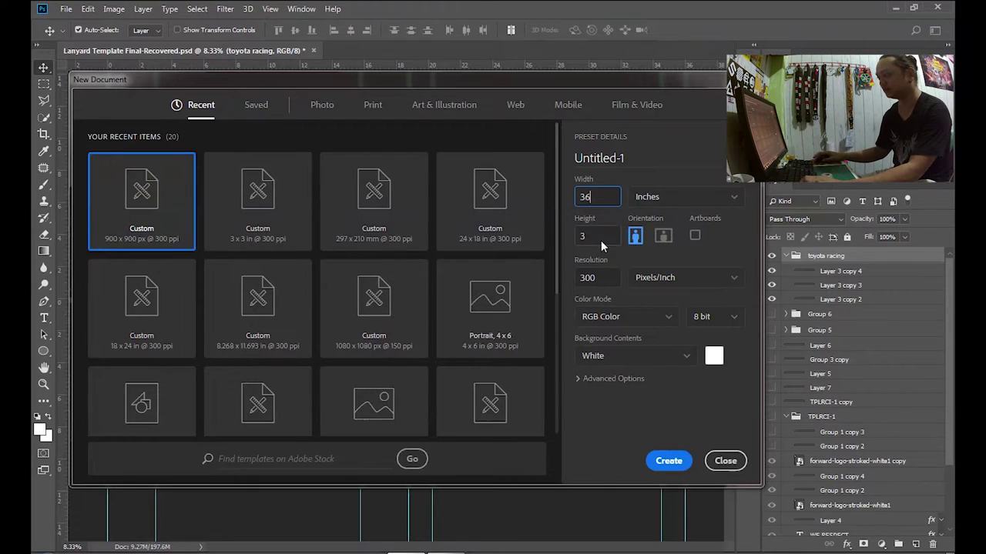
{"action": "type", "text": "1"}
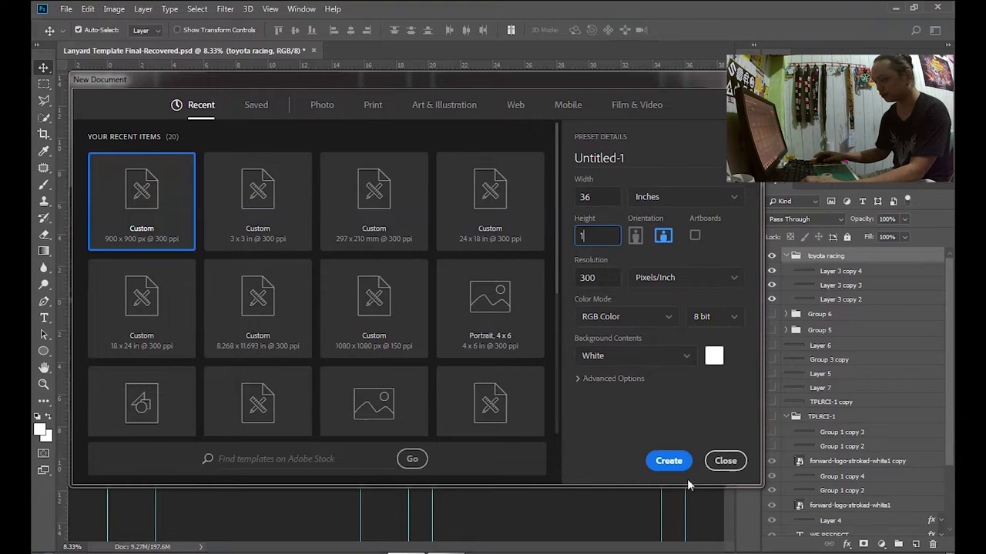
{"action": "left_click", "coordinate": [669, 462]}
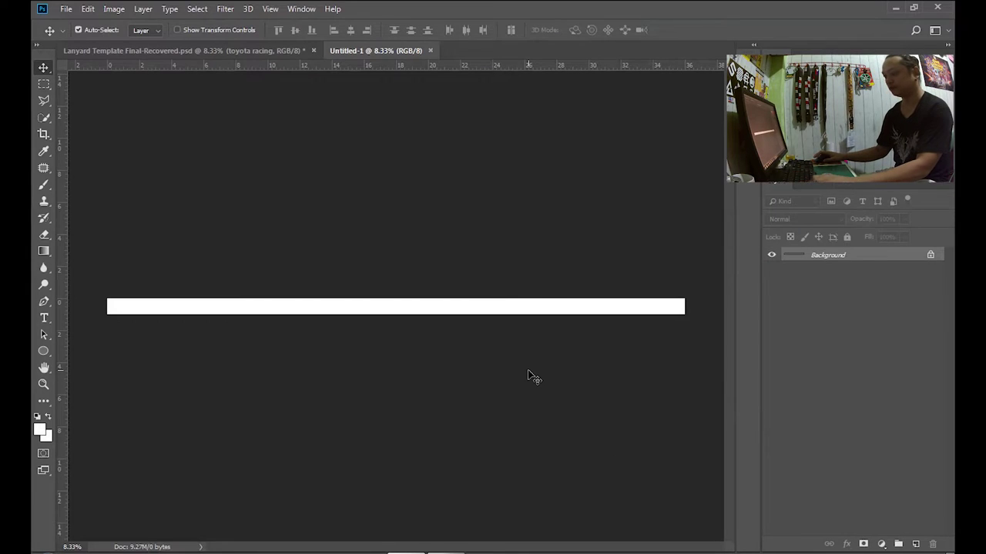
Step: Add vertical guides at the strip's left edge (0 in) and right end (36 in)
{"action": "scroll", "coordinate": [529, 376], "scroll_direction": "up", "scroll_amount": 3}
{"action": "scroll", "coordinate": [529, 376], "scroll_direction": "down", "scroll_amount": 1}
{"action": "scroll", "coordinate": [529, 376], "scroll_direction": "down", "scroll_amount": 1}
{"action": "scroll", "coordinate": [528, 376], "scroll_direction": "down", "scroll_amount": 1}
{"action": "scroll", "coordinate": [528, 376], "scroll_direction": "down", "scroll_amount": 1}
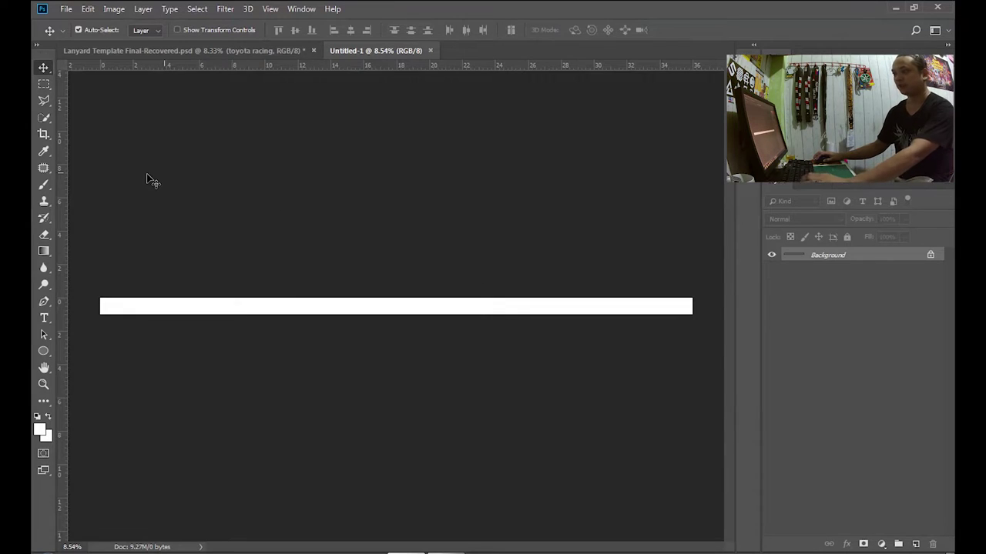
{"action": "left_click_drag", "start_coordinate": [60, 201], "coordinate": [99, 217]}
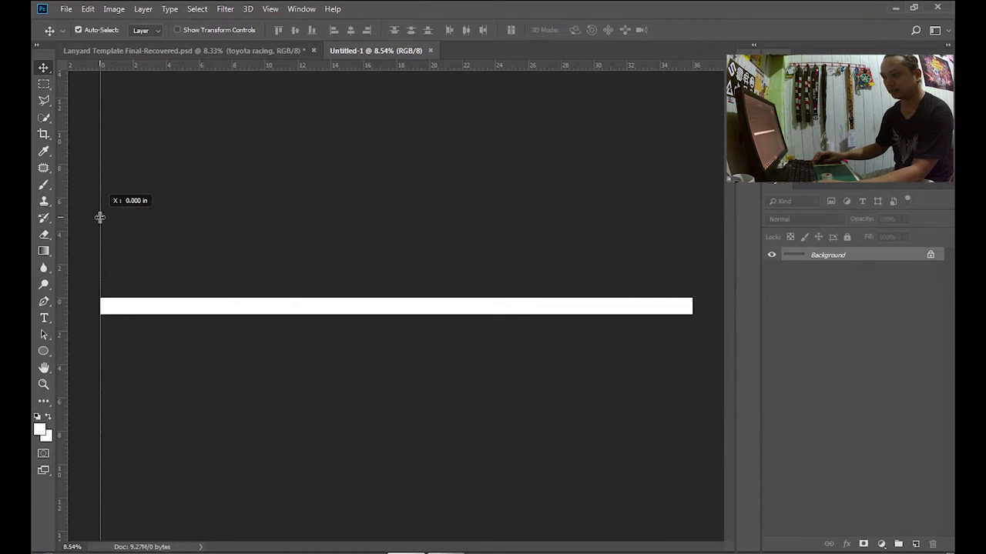
{"action": "left_click_drag", "start_coordinate": [66, 210], "coordinate": [630, 331]}
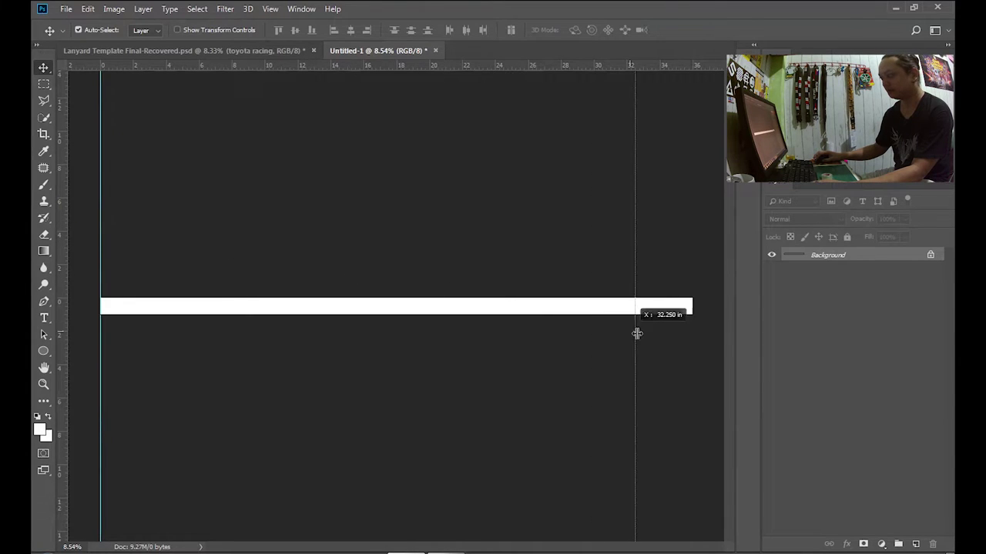
{"action": "left_click_drag", "start_coordinate": [630, 331], "coordinate": [691, 357]}
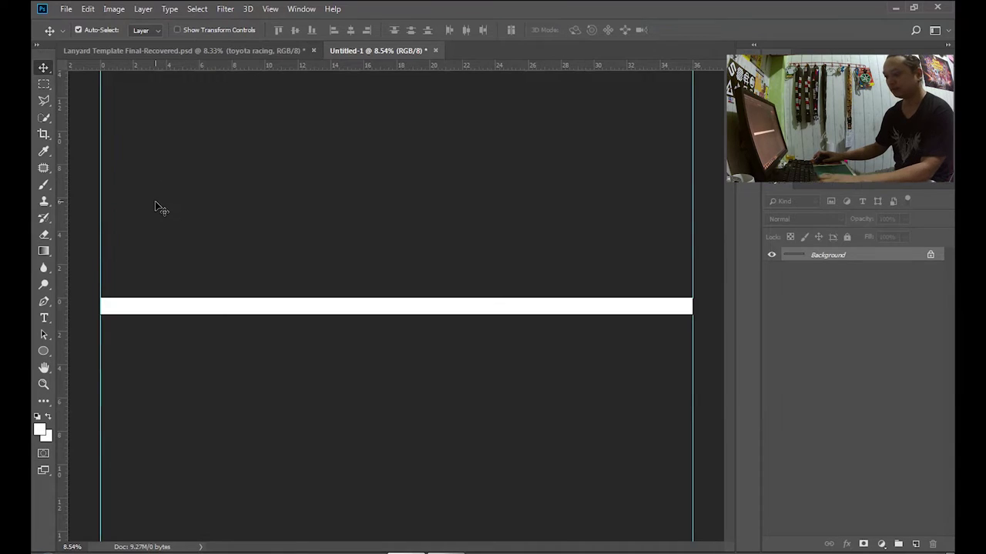
Step: Add a third vertical guide about 2.9 inches in from the strip's left end
{"action": "scroll", "coordinate": [155, 201], "scroll_direction": "up", "scroll_amount": 2}
{"action": "scroll", "coordinate": [155, 201], "scroll_direction": "up", "scroll_amount": 3}
{"action": "scroll", "coordinate": [154, 201], "scroll_direction": "up", "scroll_amount": 2}
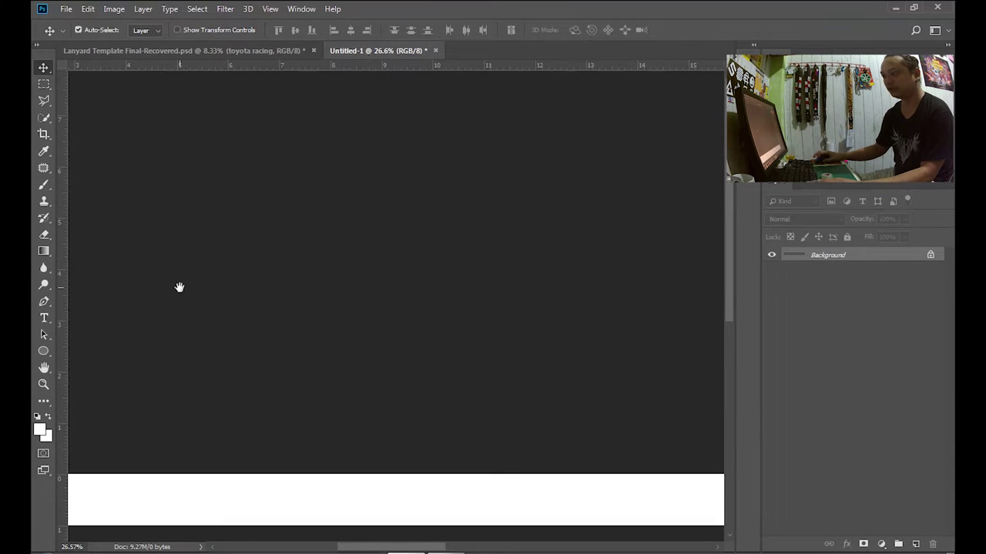
{"action": "left_click_drag", "start_coordinate": [178, 286], "coordinate": [395, 287]}
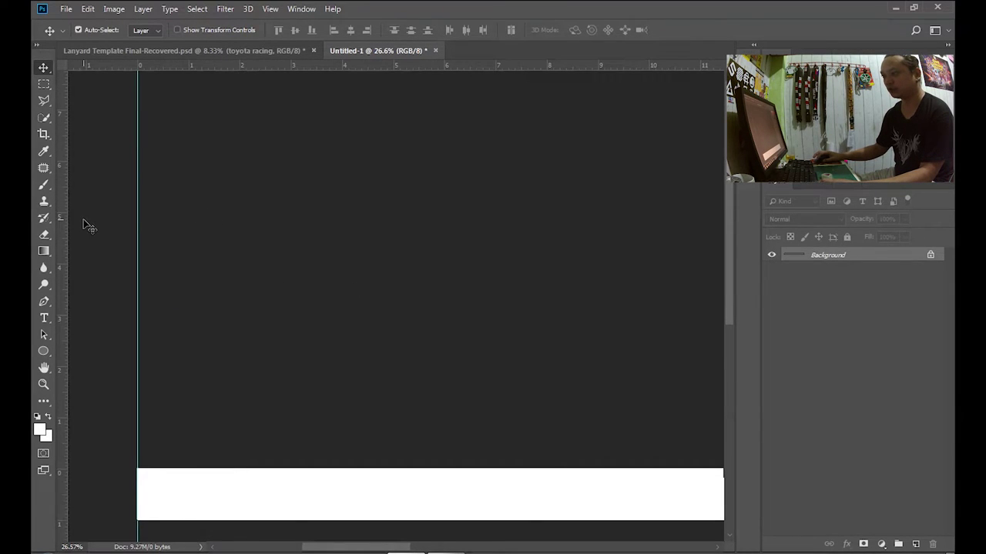
{"action": "left_click_drag", "start_coordinate": [66, 228], "coordinate": [293, 297]}
{"action": "scroll", "coordinate": [518, 333], "scroll_direction": "down", "scroll_amount": 2}
{"action": "scroll", "coordinate": [517, 332], "scroll_direction": "down", "scroll_amount": 2}
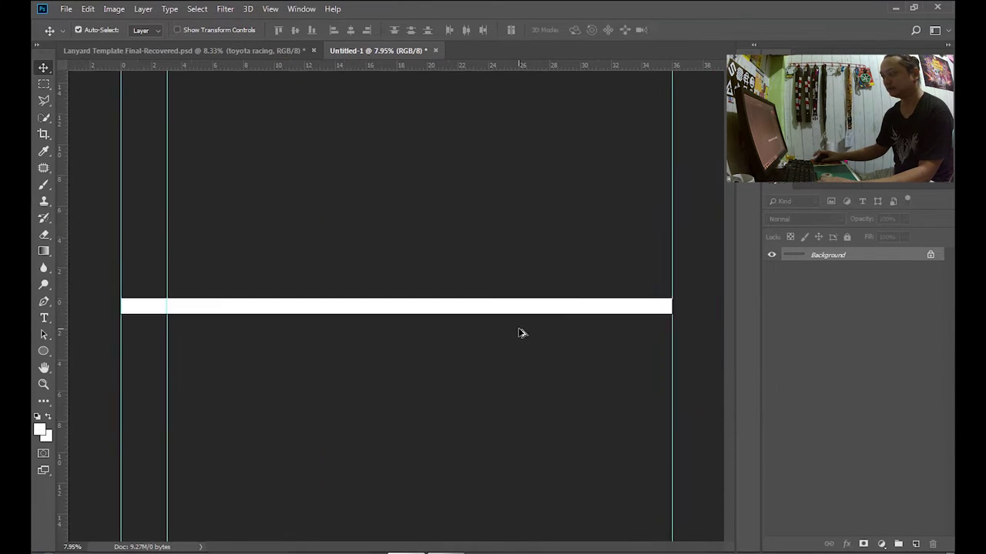
Step: Drag a new vertical guide to roughly 34.6 inches near the strip's right end
{"action": "mouse_move", "coordinate": [62, 224]}
{"action": "left_mouse_down"}
{"action": "mouse_move", "coordinate": [553, 273]}
{"action": "mouse_move", "coordinate": [348, 14]}
{"action": "left_mouse_up"}
{"action": "left_click_drag", "start_coordinate": [62, 209], "coordinate": [609, 317]}
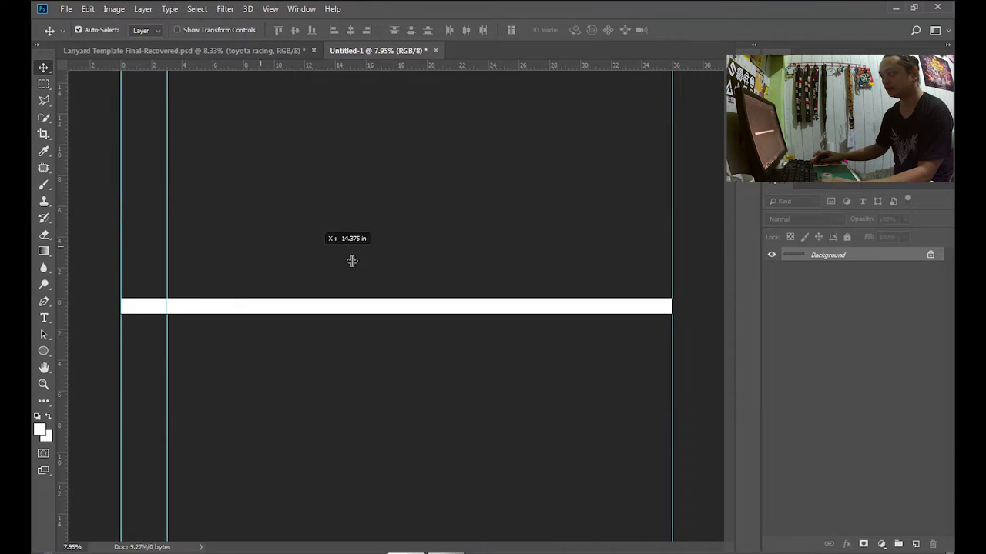
{"action": "left_click_drag", "start_coordinate": [609, 317], "coordinate": [624, 312]}
{"action": "key", "text": "super"}
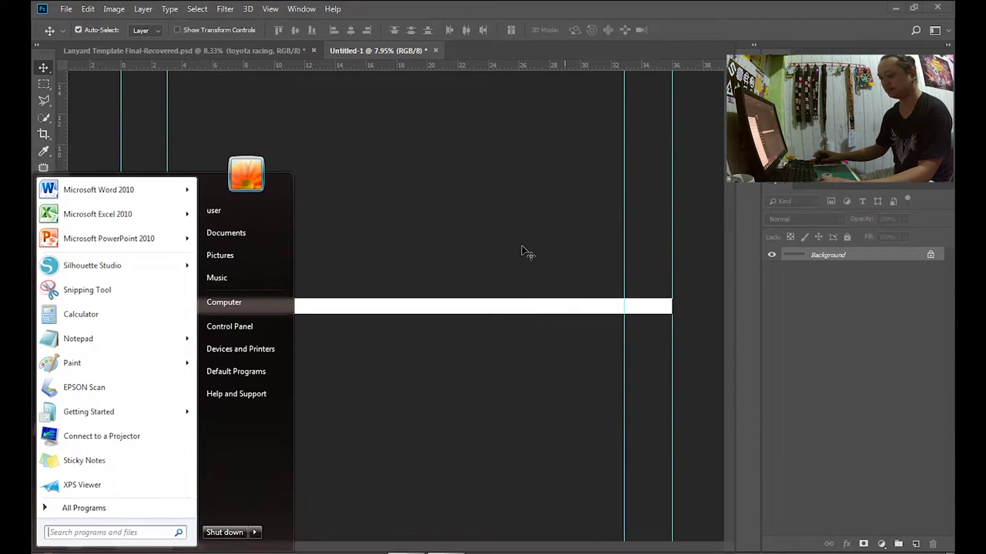
{"action": "key", "text": "super"}
{"action": "scroll", "coordinate": [570, 257], "scroll_direction": "up", "scroll_amount": 2, "text": "alt"}
{"action": "left_click_drag", "start_coordinate": [626, 246], "coordinate": [470, 246]}
{"action": "key", "text": "ctrl+r"}
{"action": "scroll", "coordinate": [534, 242], "scroll_direction": "up", "scroll_amount": 1, "text": "alt"}
{"action": "key", "text": "ctrl+semicolon"}
{"action": "key", "text": "ctrl+semicolon"}
{"action": "mouse_move", "coordinate": [551, 235]}
{"action": "left_mouse_down"}
{"action": "mouse_move", "coordinate": [477, 241]}
{"action": "mouse_move", "coordinate": [527, 231]}
{"action": "left_mouse_up"}
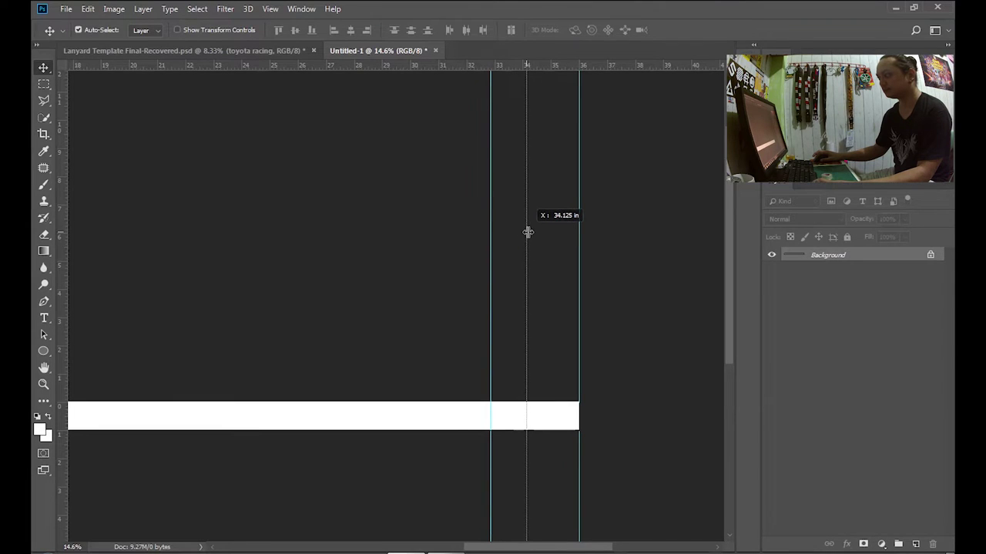
{"action": "mouse_move", "coordinate": [527, 240]}
{"action": "left_mouse_down"}
{"action": "mouse_move", "coordinate": [539, 241]}
{"action": "mouse_move", "coordinate": [534, 248]}
{"action": "left_mouse_up"}
Step: Zoom in and reposition the right-end guide, keeping it vertical
{"action": "scroll", "coordinate": [535, 248], "scroll_direction": "up", "scroll_amount": 1}
{"action": "scroll", "coordinate": [534, 248], "scroll_direction": "up", "scroll_amount": 1}
{"action": "scroll", "coordinate": [534, 248], "scroll_direction": "up", "scroll_amount": 2}
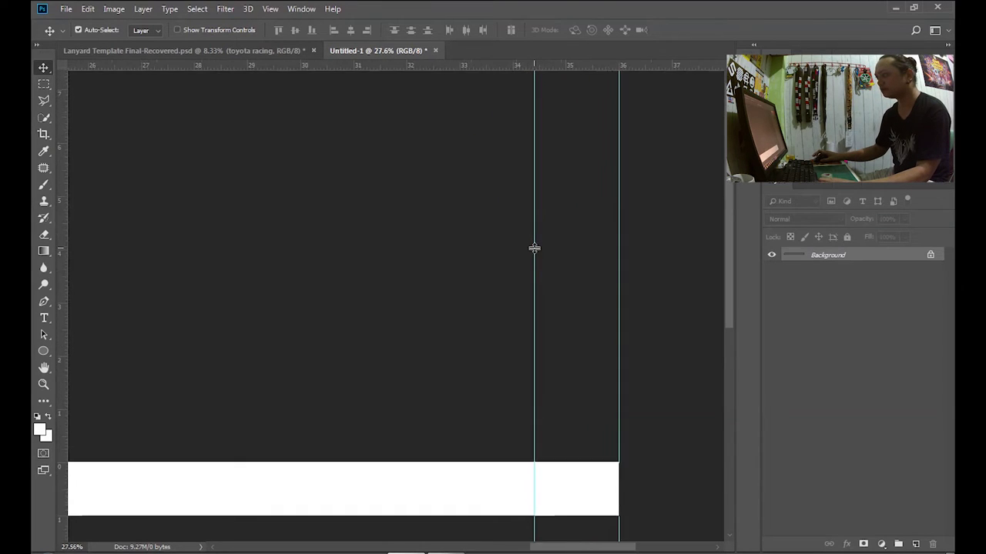
{"action": "scroll", "coordinate": [535, 247], "scroll_direction": "up", "scroll_amount": 2}
{"action": "scroll", "coordinate": [611, 216], "scroll_direction": "up", "scroll_amount": 1}
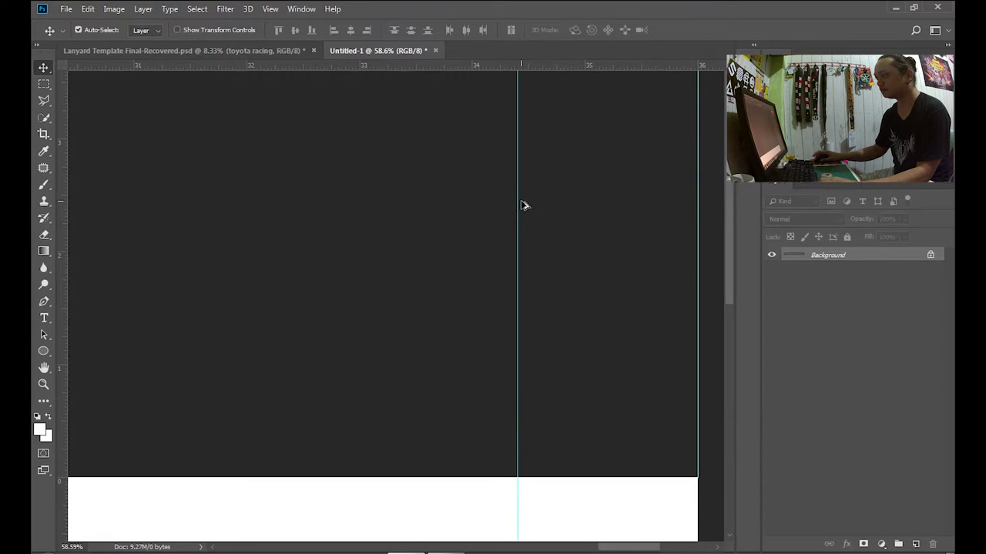
{"action": "mouse_move", "coordinate": [517, 203]}
{"action": "left_mouse_down"}
{"action": "mouse_move", "coordinate": [518, 171]}
{"action": "mouse_move", "coordinate": [553, 209]}
{"action": "left_mouse_up"}
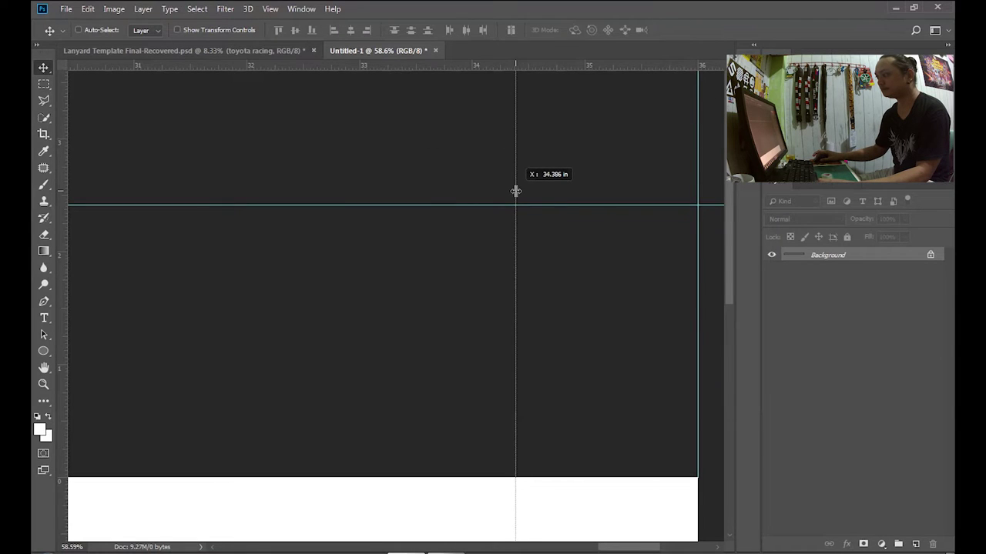
{"action": "left_click_drag", "start_coordinate": [553, 209], "coordinate": [558, 208]}
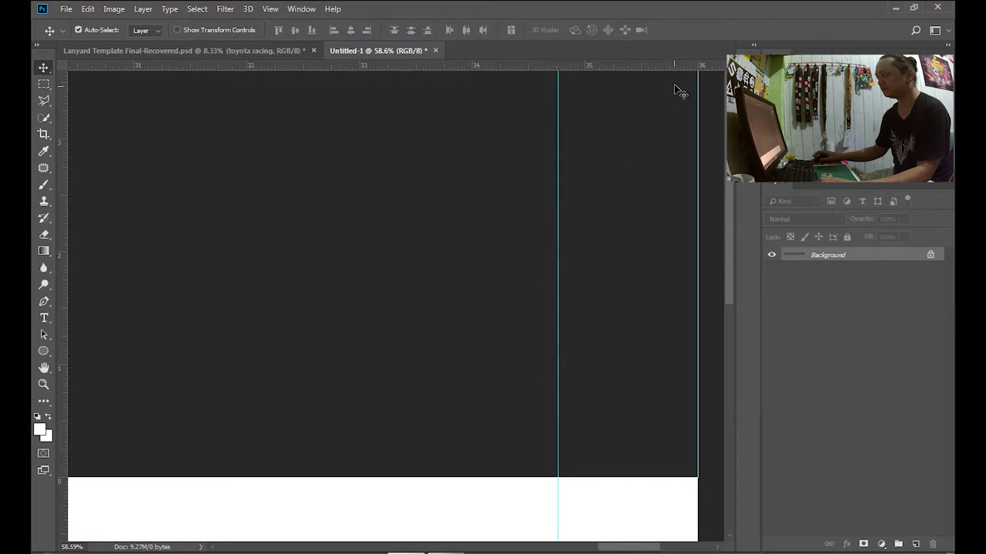
{"action": "left_click", "coordinate": [557, 102], "text": "alt"}
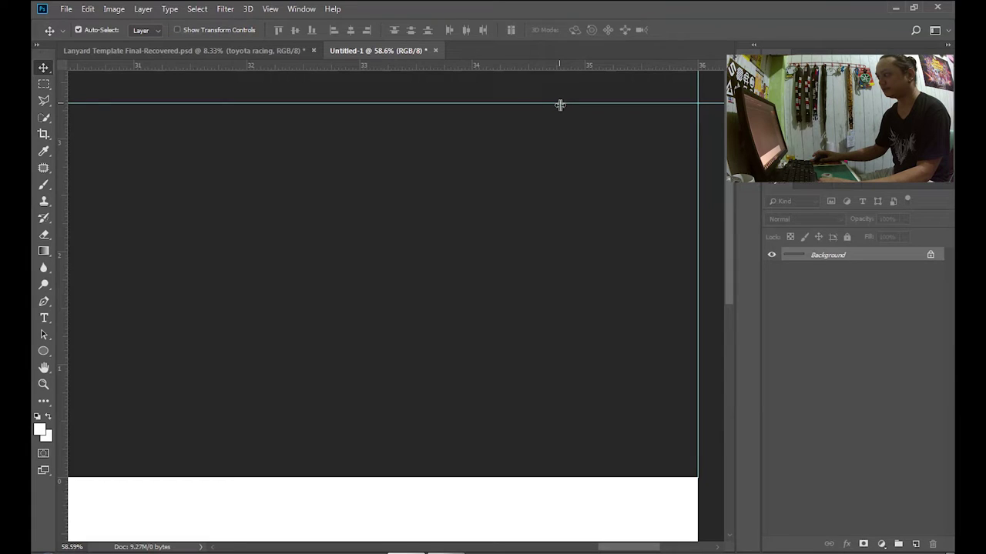
{"action": "left_click", "coordinate": [560, 105], "text": "alt"}
Step: Nudge the guide left to settle at about 34.5 inches, then zoom back out
{"action": "scroll", "coordinate": [589, 136], "scroll_direction": "down", "scroll_amount": 1}
{"action": "scroll", "coordinate": [589, 136], "scroll_direction": "down", "scroll_amount": 1}
{"action": "scroll", "coordinate": [589, 136], "scroll_direction": "down", "scroll_amount": 2}
{"action": "scroll", "coordinate": [593, 140], "scroll_direction": "down", "scroll_amount": 2}
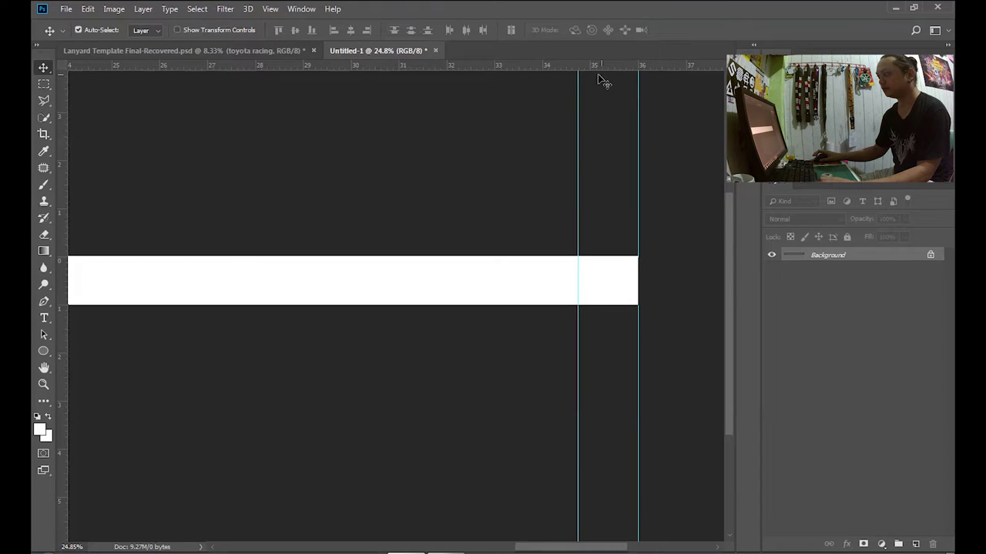
{"action": "scroll", "coordinate": [566, 96], "scroll_direction": "up", "scroll_amount": 3}
{"action": "scroll", "coordinate": [568, 95], "scroll_direction": "up", "scroll_amount": 2}
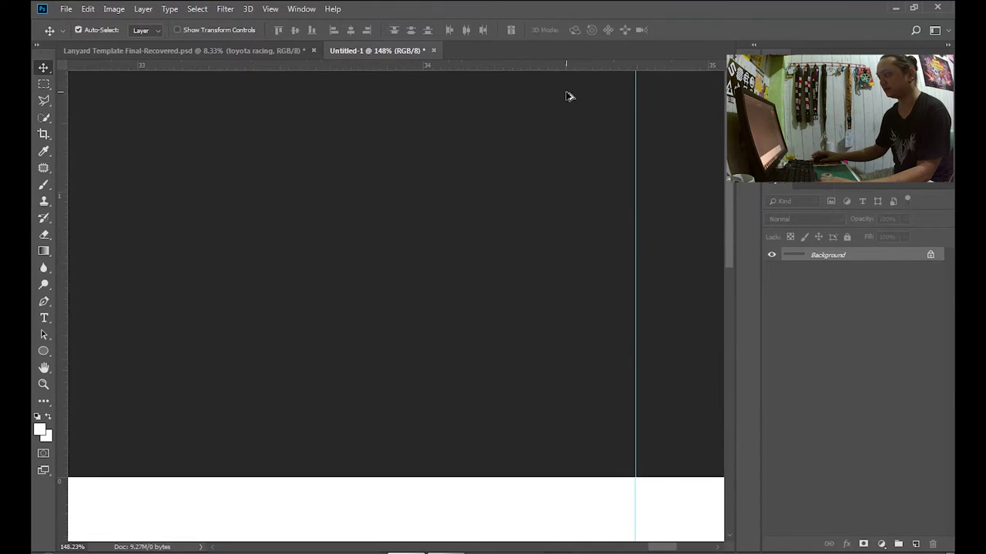
{"action": "left_click_drag", "start_coordinate": [634, 122], "coordinate": [588, 144]}
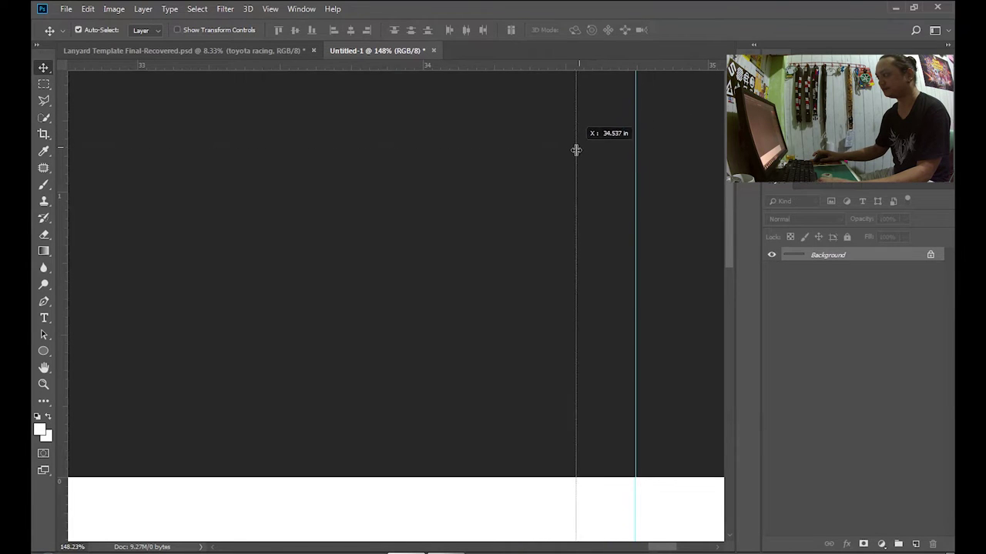
{"action": "left_click_drag", "start_coordinate": [587, 144], "coordinate": [566, 159]}
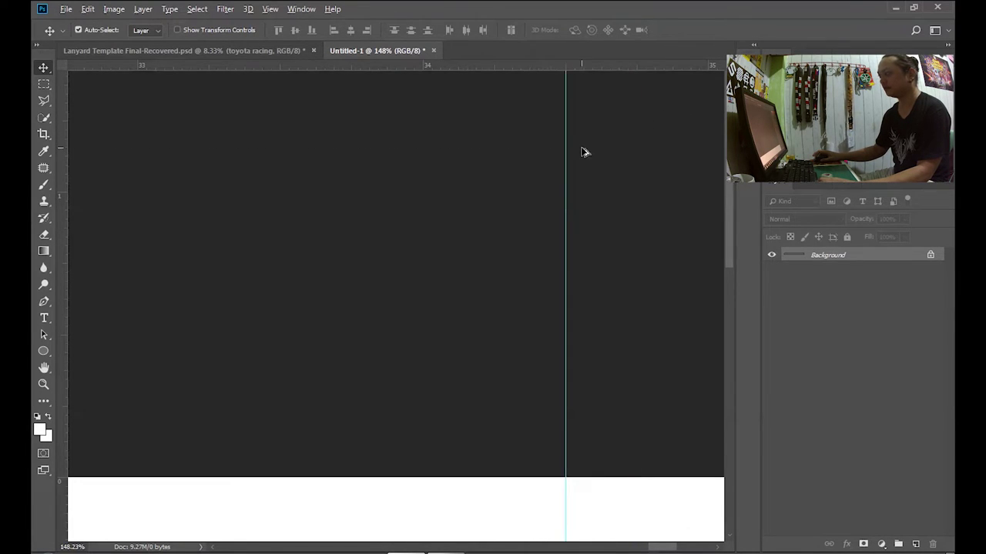
{"action": "scroll", "coordinate": [583, 152], "scroll_direction": "down", "scroll_amount": 3}
{"action": "scroll", "coordinate": [583, 152], "scroll_direction": "up", "scroll_amount": 1}
{"action": "scroll", "coordinate": [583, 151], "scroll_direction": "down", "scroll_amount": 1}
{"action": "scroll", "coordinate": [583, 151], "scroll_direction": "down", "scroll_amount": 1}
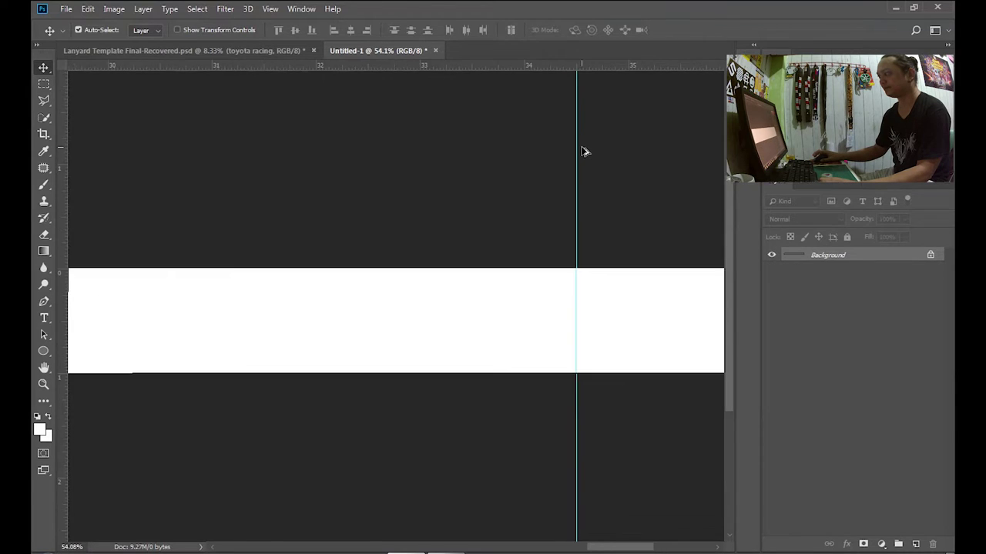
{"action": "scroll", "coordinate": [583, 151], "scroll_direction": "down", "scroll_amount": 1}
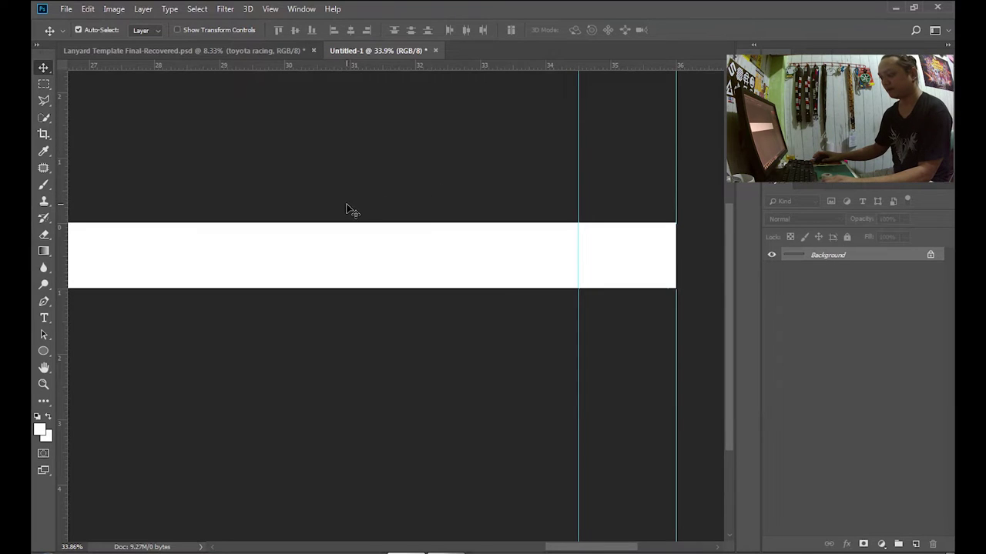
{"action": "scroll", "coordinate": [345, 208], "scroll_direction": "down", "scroll_amount": 2}
{"action": "scroll", "coordinate": [346, 209], "scroll_direction": "down", "scroll_amount": 2}
{"action": "scroll", "coordinate": [343, 231], "scroll_direction": "down", "scroll_amount": 2}
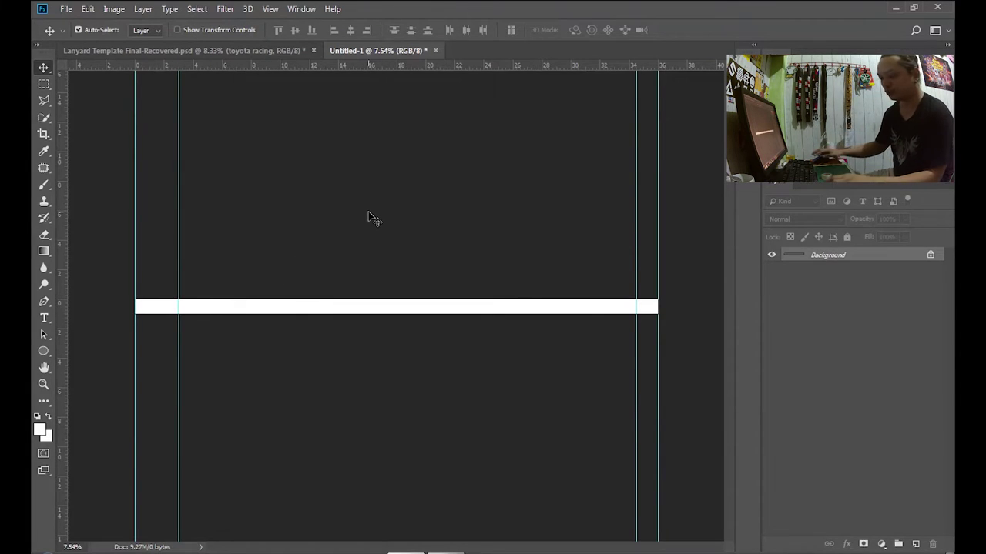
Step: Zoom in and out to check all four vertical guides on the white strip
{"action": "scroll", "coordinate": [368, 216], "scroll_direction": "up", "scroll_amount": 2}
{"action": "scroll", "coordinate": [368, 216], "scroll_direction": "down", "scroll_amount": 1}
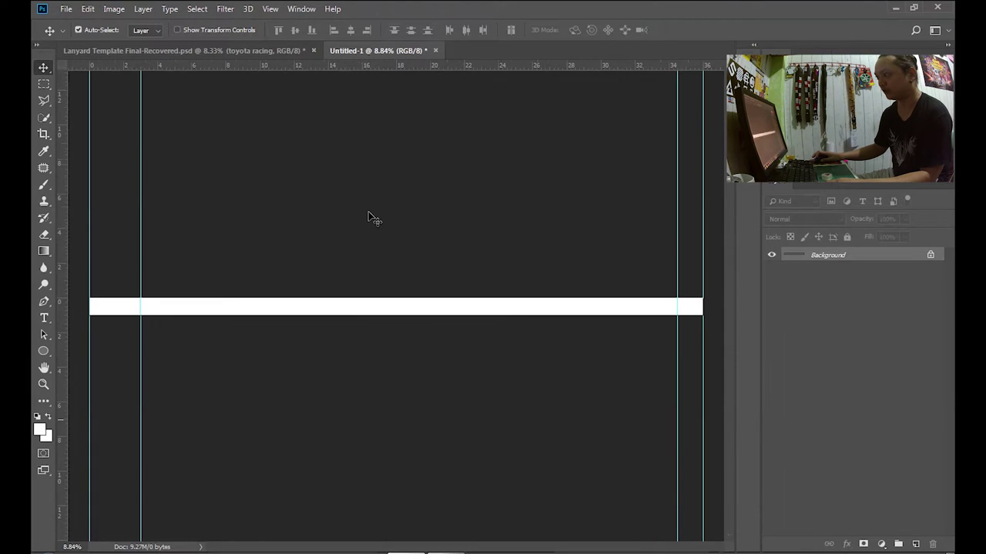
{"action": "scroll", "coordinate": [390, 202], "scroll_direction": "down", "scroll_amount": 1}
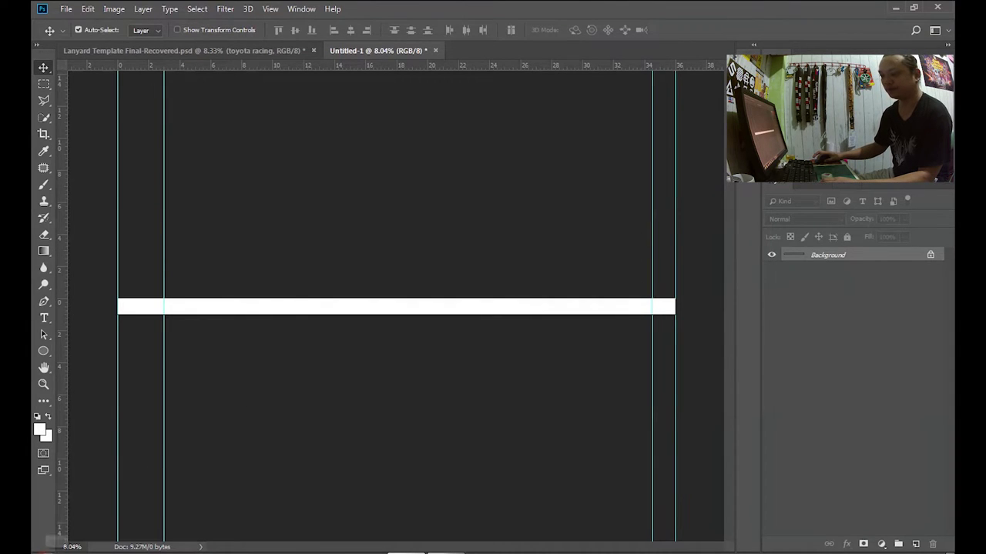
Step: Launch Windows Calculator from the Start menu and compute 3 + 1.5
{"action": "key", "text": "super"}
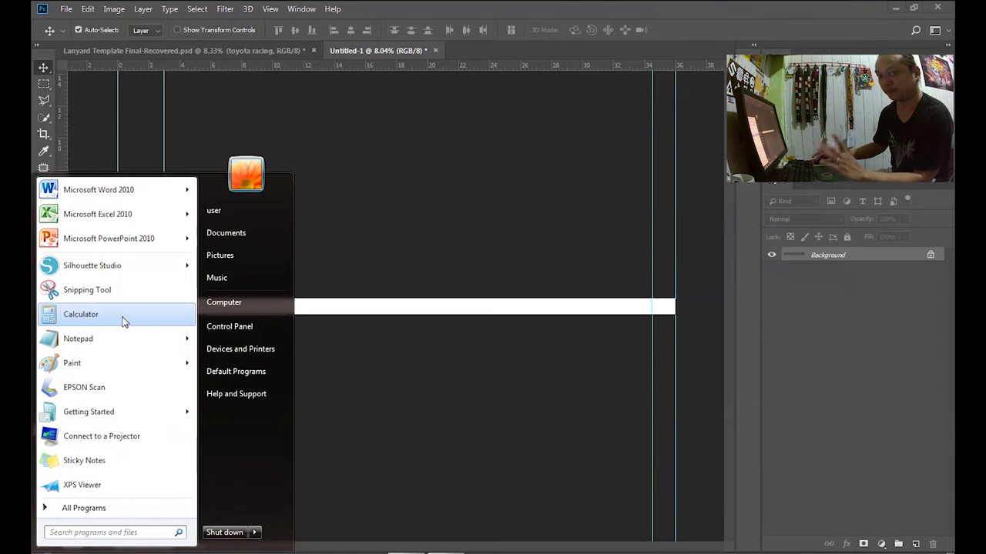
{"action": "left_click", "coordinate": [124, 317]}
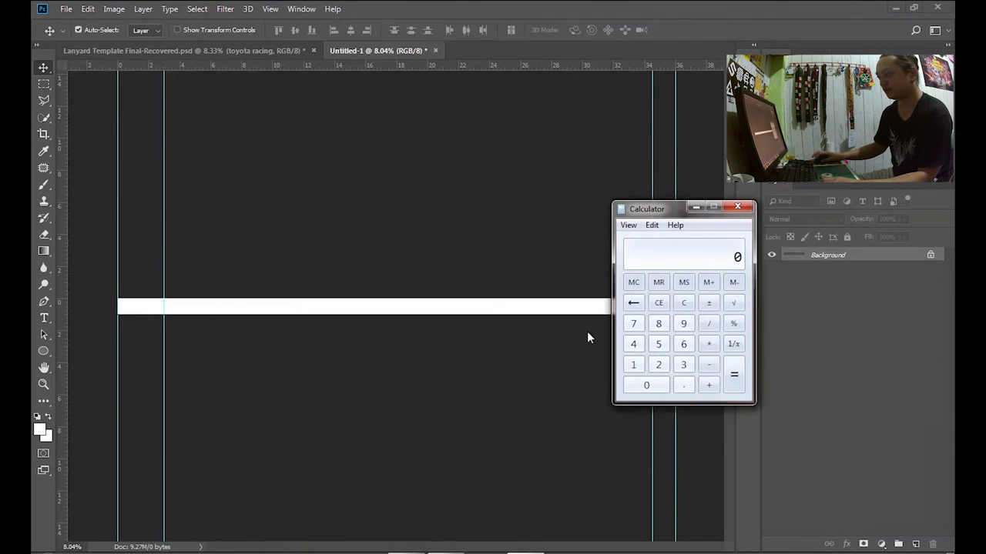
{"action": "left_click", "coordinate": [683, 364]}
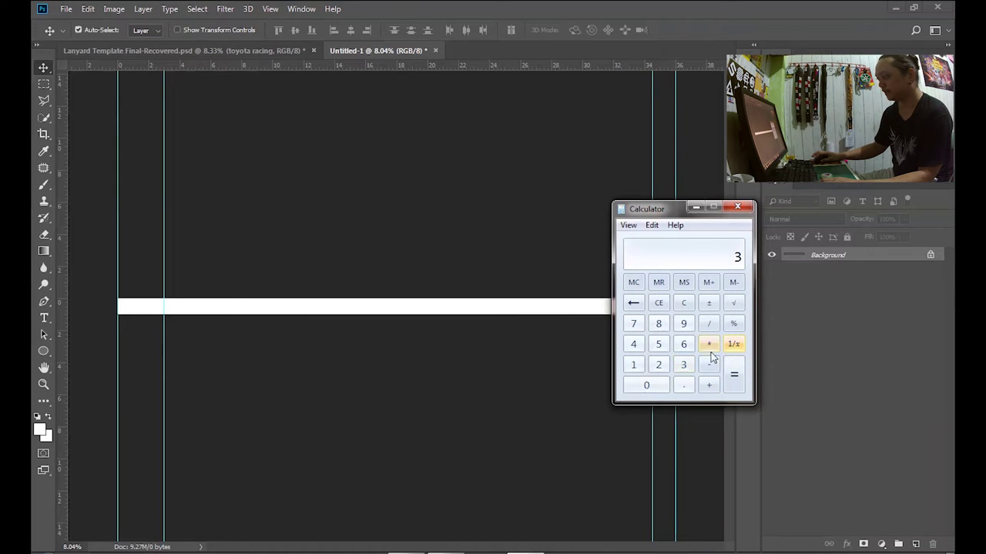
{"action": "left_click", "coordinate": [709, 385]}
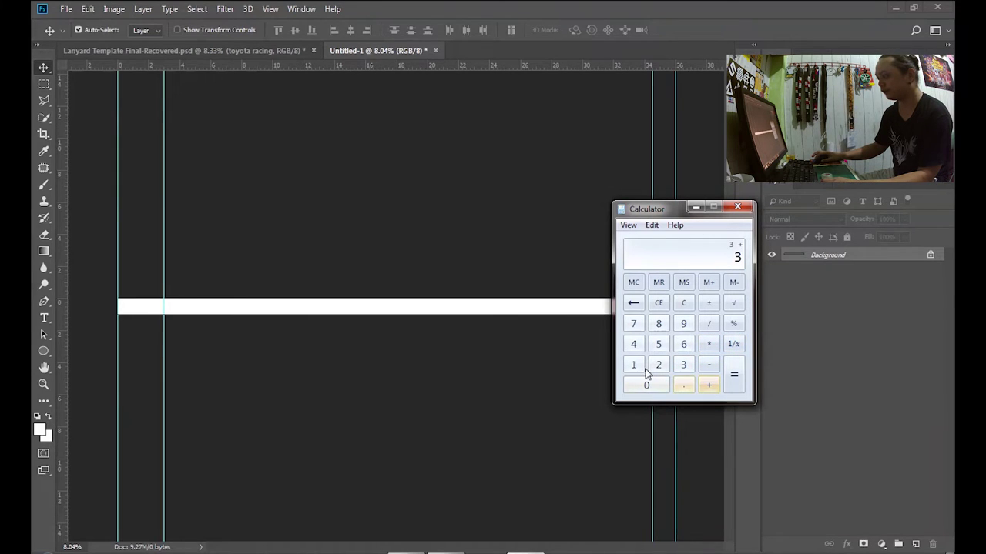
{"action": "left_click", "coordinate": [633, 365]}
{"action": "left_click", "coordinate": [683, 387]}
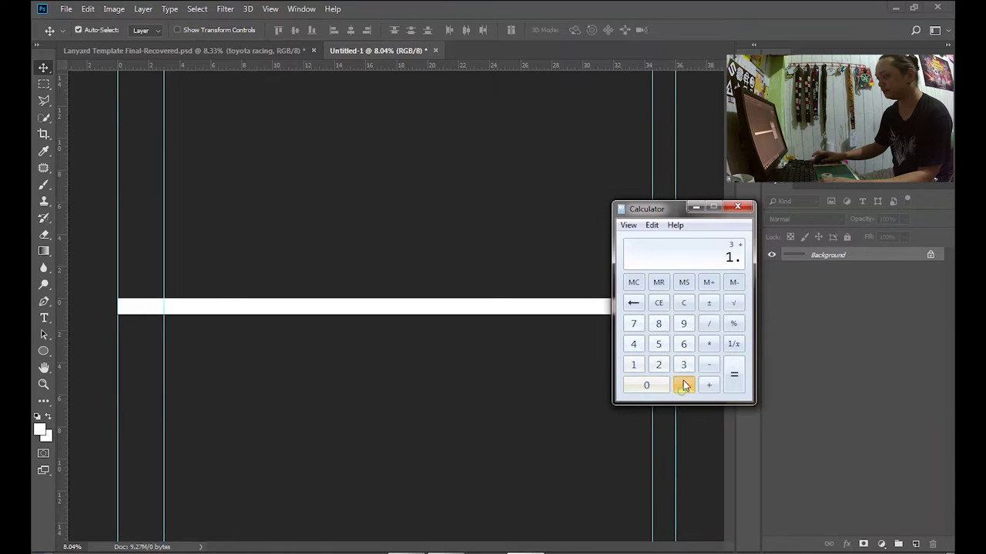
{"action": "left_click", "coordinate": [659, 344]}
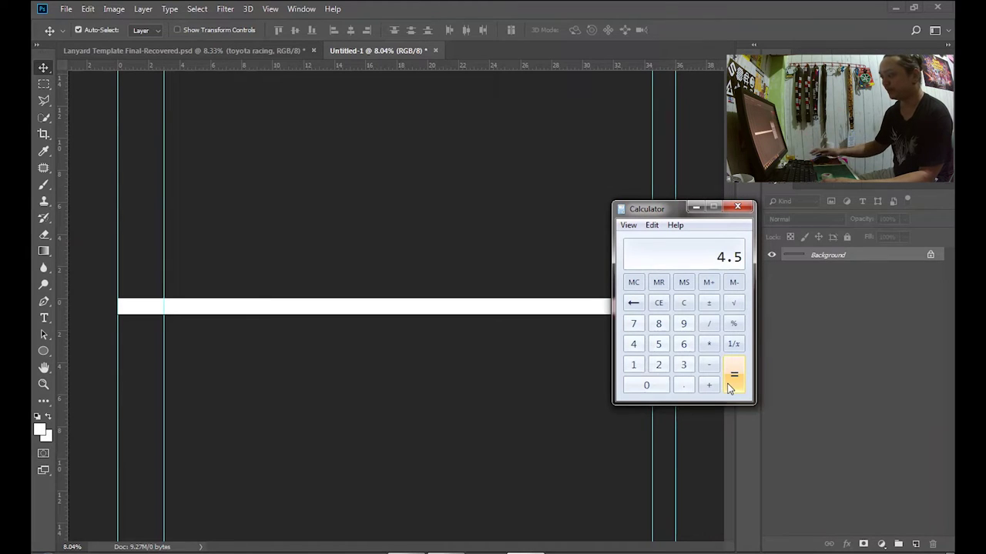
Step: Subtract 36 and divide by 2 to get -15.75, then close Calculator
{"action": "left_click", "coordinate": [708, 364]}
{"action": "left_click", "coordinate": [683, 365]}
{"action": "left_click", "coordinate": [683, 344]}
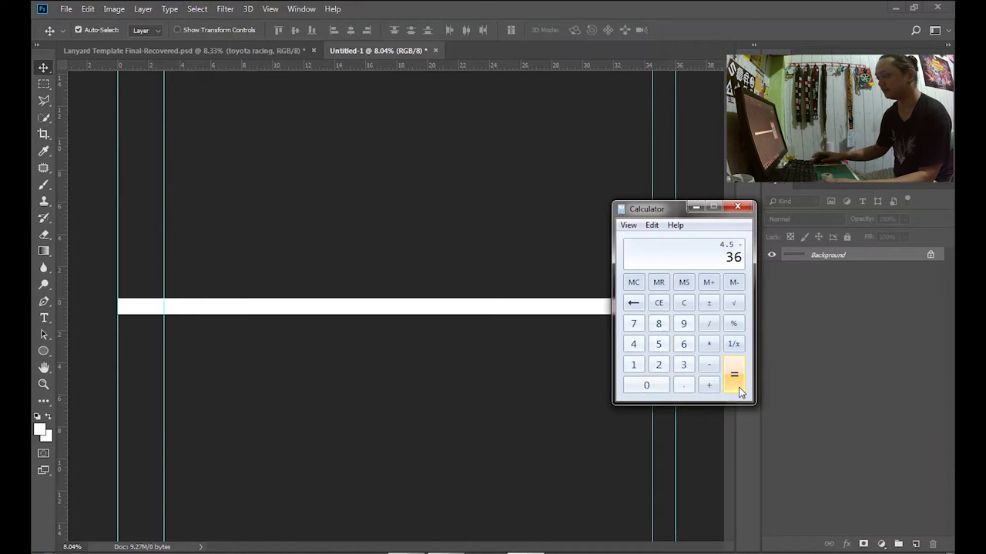
{"action": "left_click", "coordinate": [735, 380]}
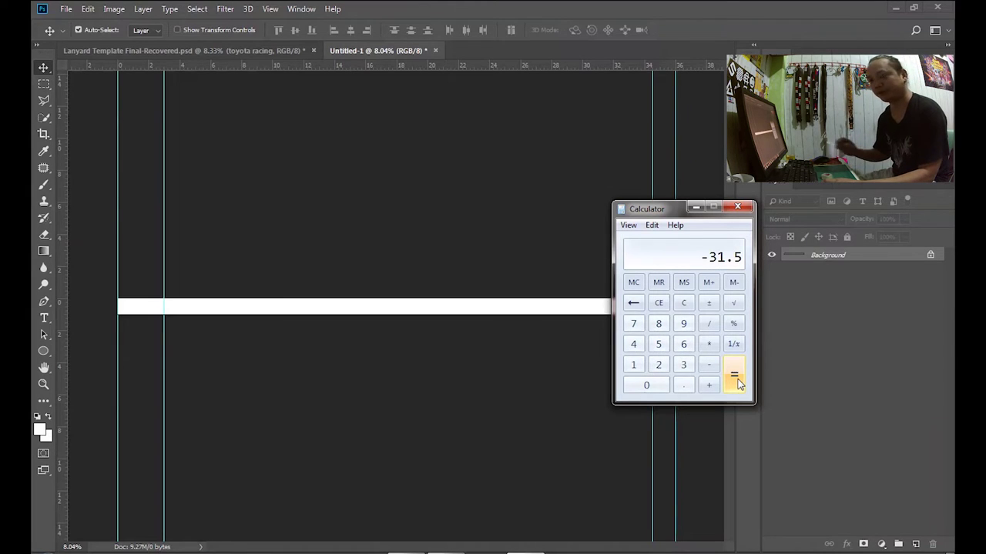
{"action": "left_click", "coordinate": [710, 327]}
{"action": "left_click", "coordinate": [664, 368]}
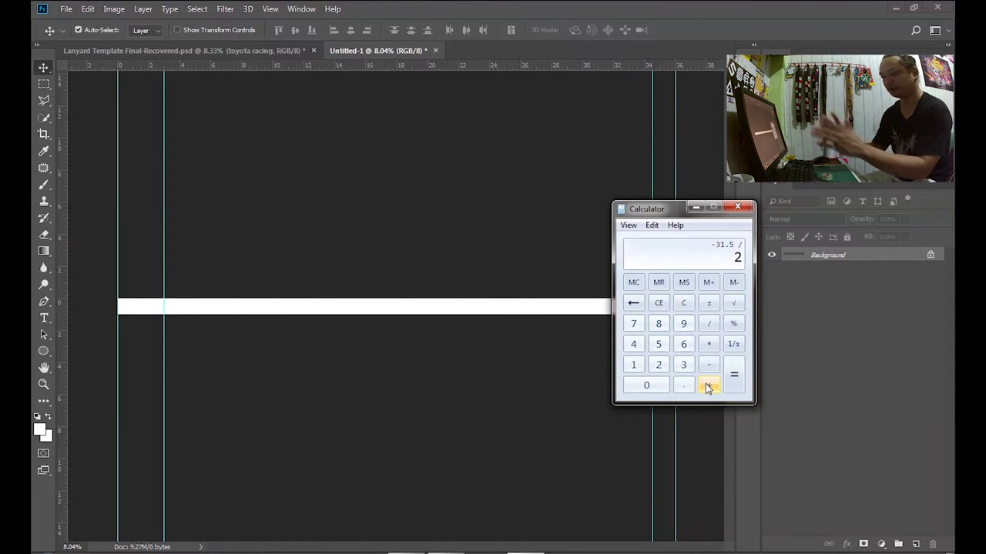
{"action": "left_click", "coordinate": [740, 381]}
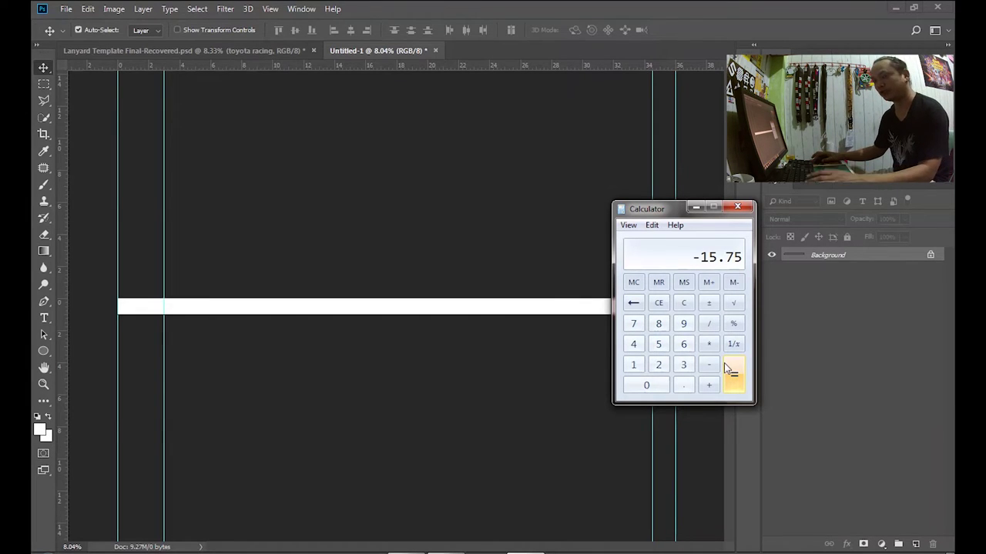
{"action": "left_click", "coordinate": [735, 208]}
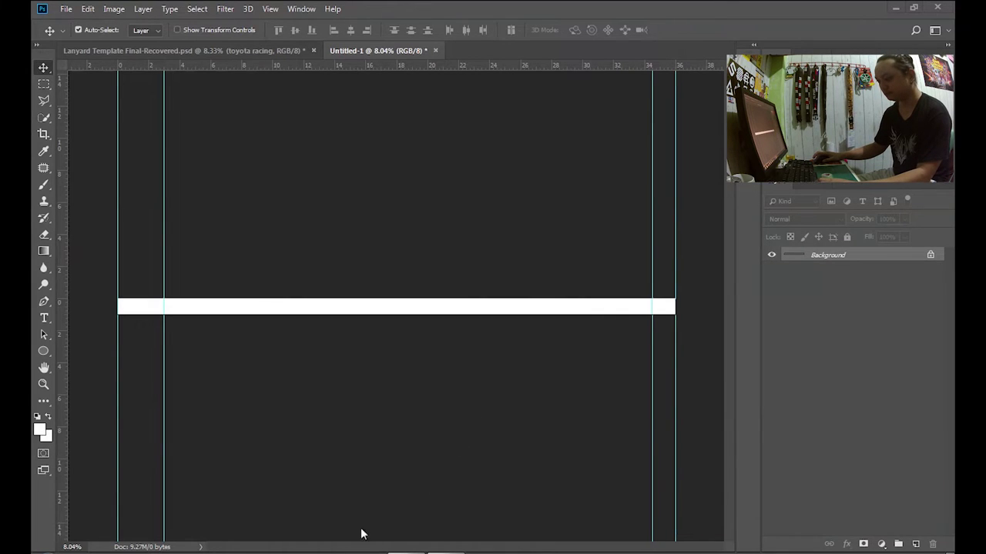
Step: Create a new 15.75 × 1 inch white document and add an empty layer to it
{"action": "left_click", "coordinate": [66, 9]}
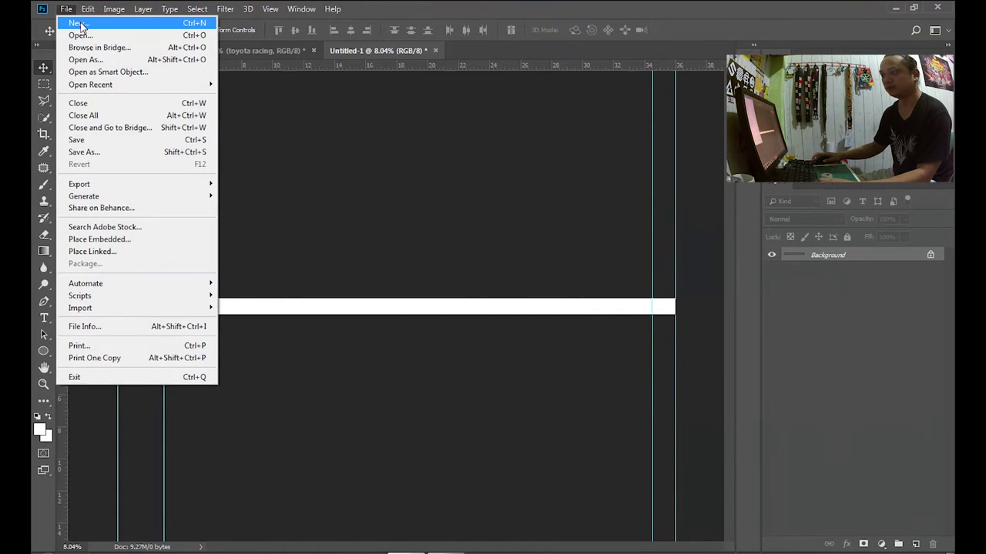
{"action": "left_click", "coordinate": [81, 24]}
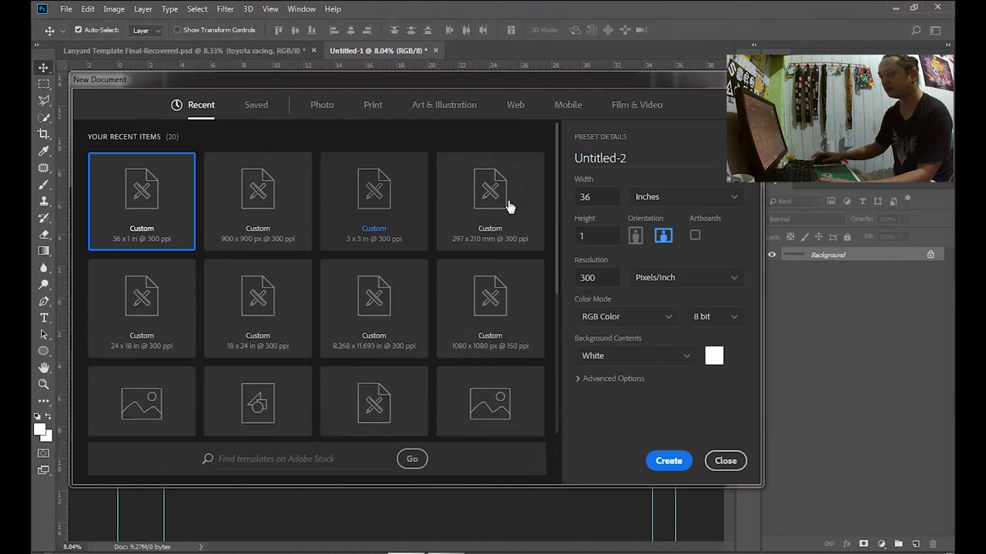
{"action": "double_click", "coordinate": [601, 201]}
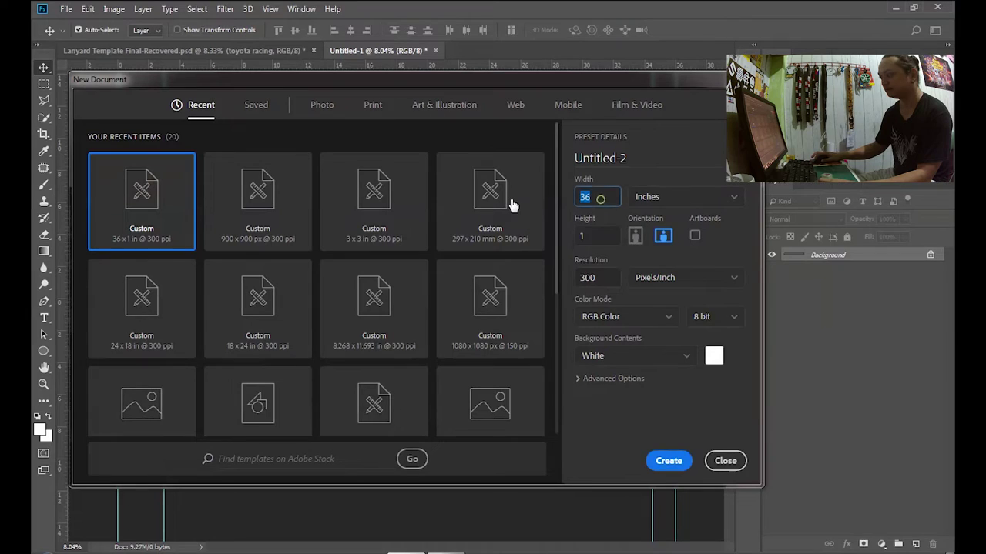
{"action": "type", "text": "15"}
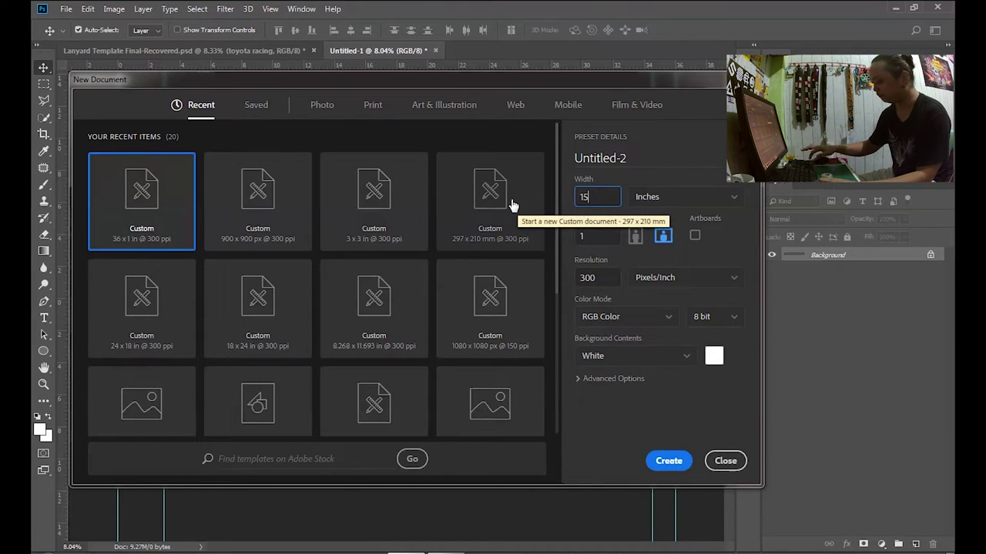
{"action": "type", "text": ".75"}
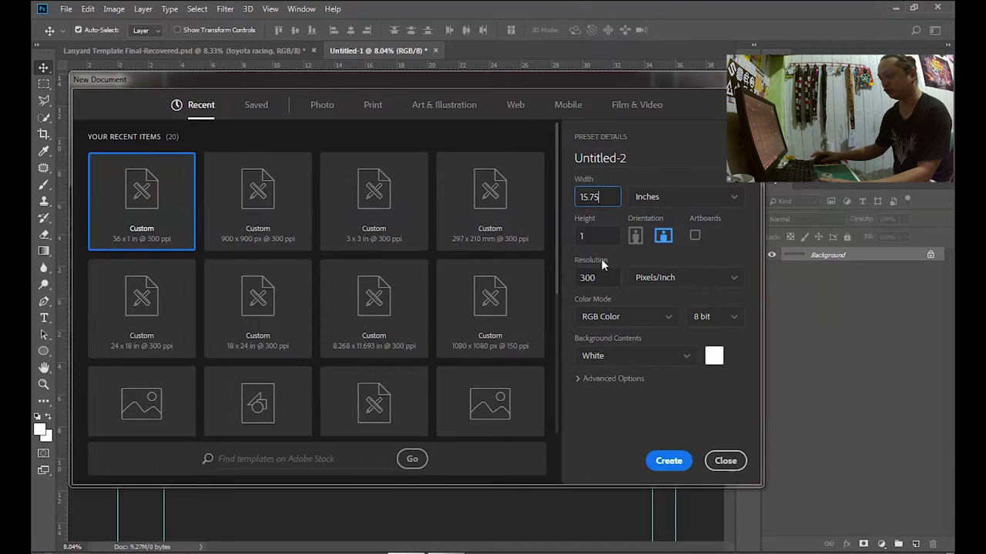
{"action": "left_click", "coordinate": [668, 462]}
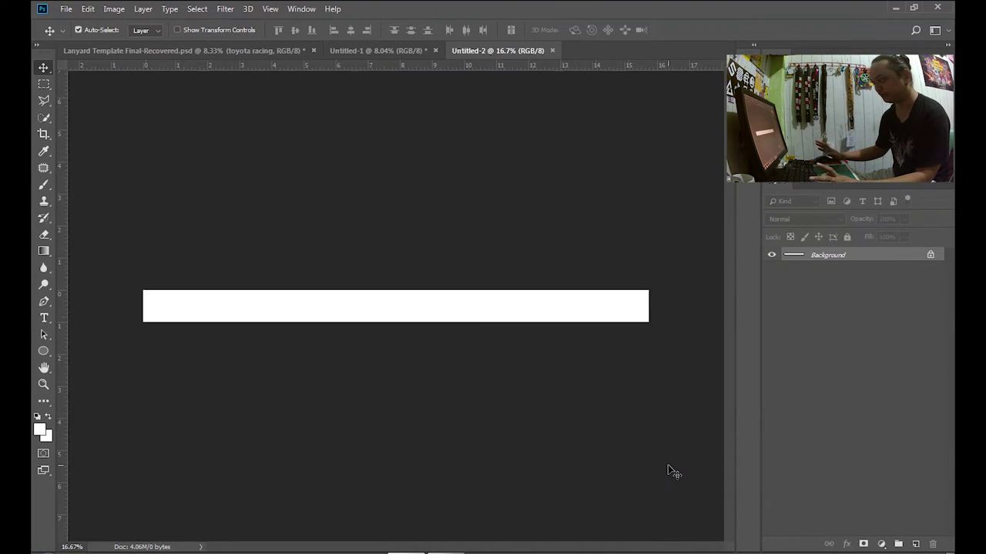
{"action": "left_click", "coordinate": [915, 544]}
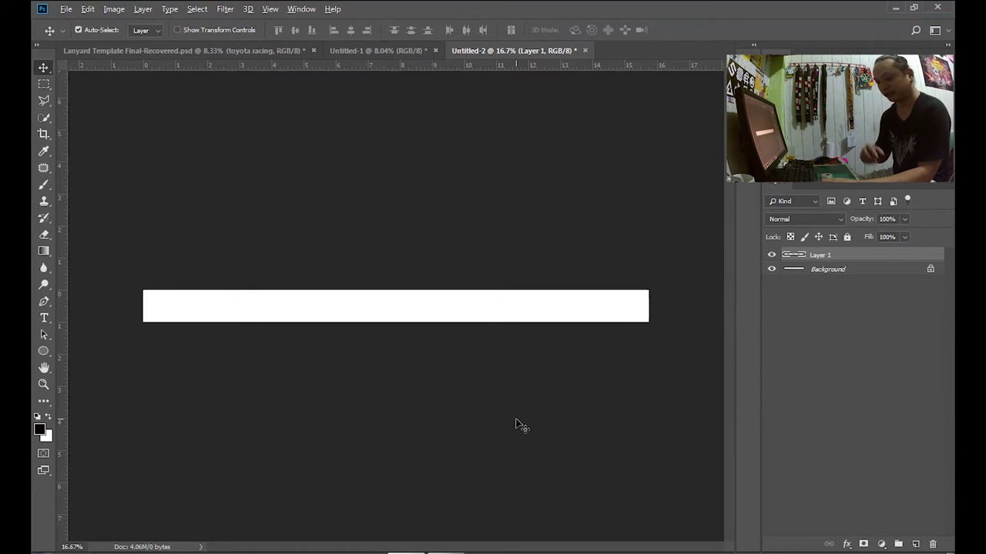
Step: Fill the new layer with black and drag it into the lanyard's right section
{"action": "key", "text": "alt+BackSpace"}
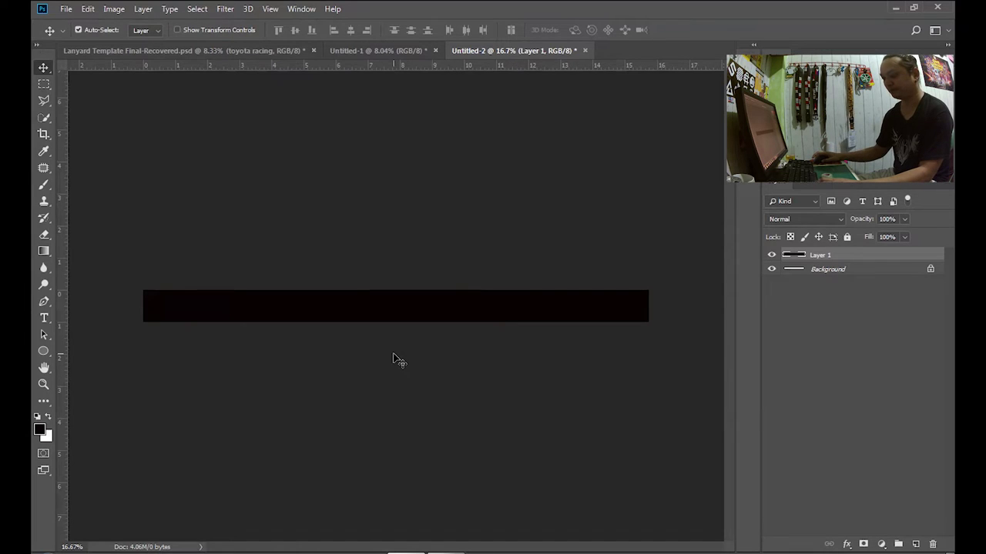
{"action": "key", "text": "ctrl+BackSpace"}
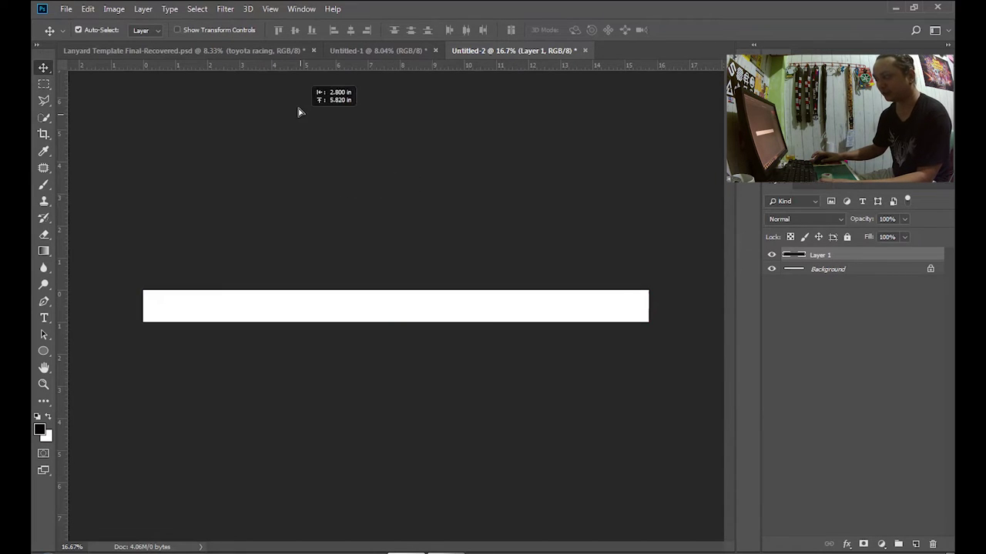
{"action": "mouse_move", "coordinate": [365, 67]}
{"action": "left_mouse_down"}
{"action": "mouse_move", "coordinate": [425, 213]}
{"action": "mouse_move", "coordinate": [452, 317]}
{"action": "mouse_move", "coordinate": [588, 315]}
{"action": "left_mouse_up"}
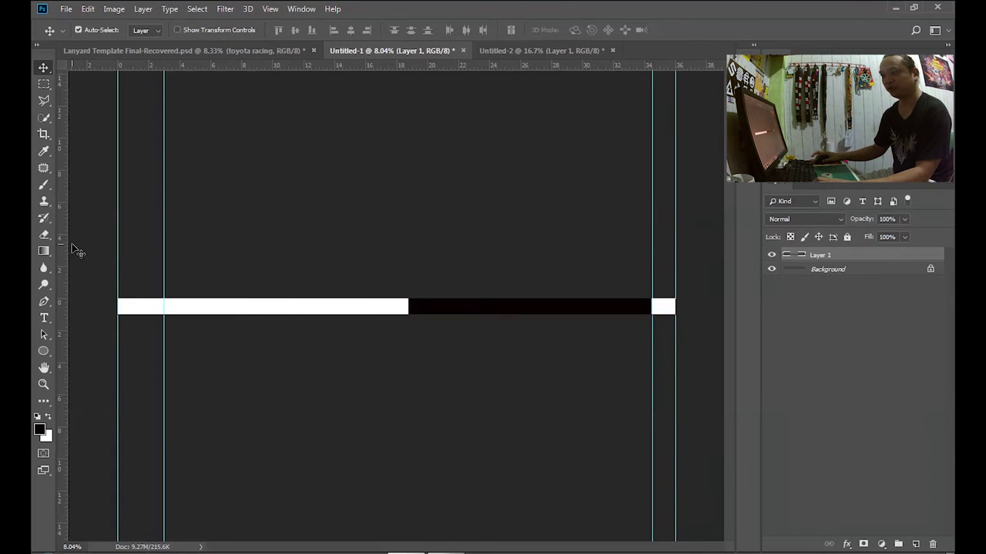
Step: Add a guide at the section join, duplicate the black strip leftward, and select both layers
{"action": "left_click_drag", "start_coordinate": [64, 247], "coordinate": [403, 355]}
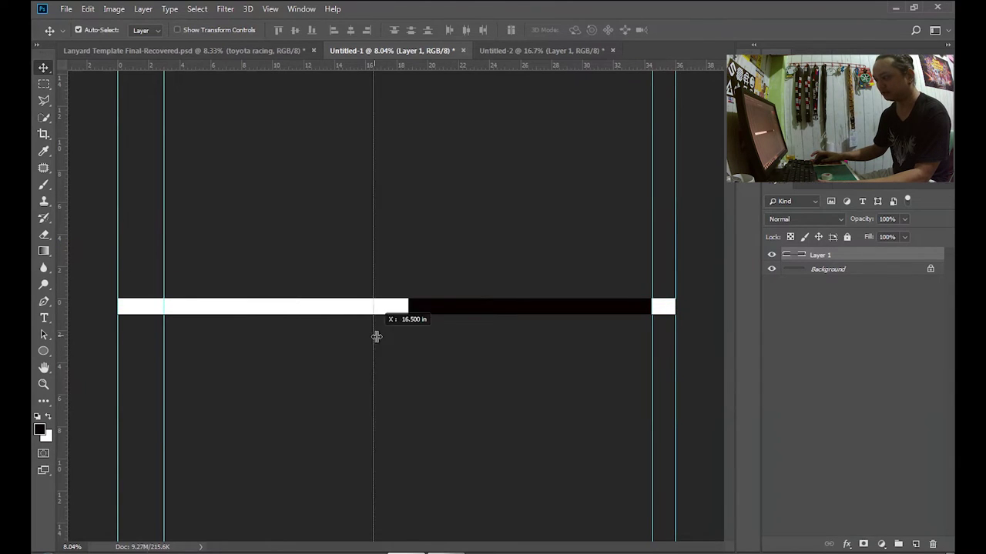
{"action": "left_click_drag", "start_coordinate": [404, 355], "coordinate": [408, 375]}
{"action": "mouse_move", "coordinate": [452, 314]}
{"action": "left_mouse_down"}
{"action": "mouse_move", "coordinate": [182, 309]}
{"action": "mouse_move", "coordinate": [220, 312]}
{"action": "left_mouse_up"}
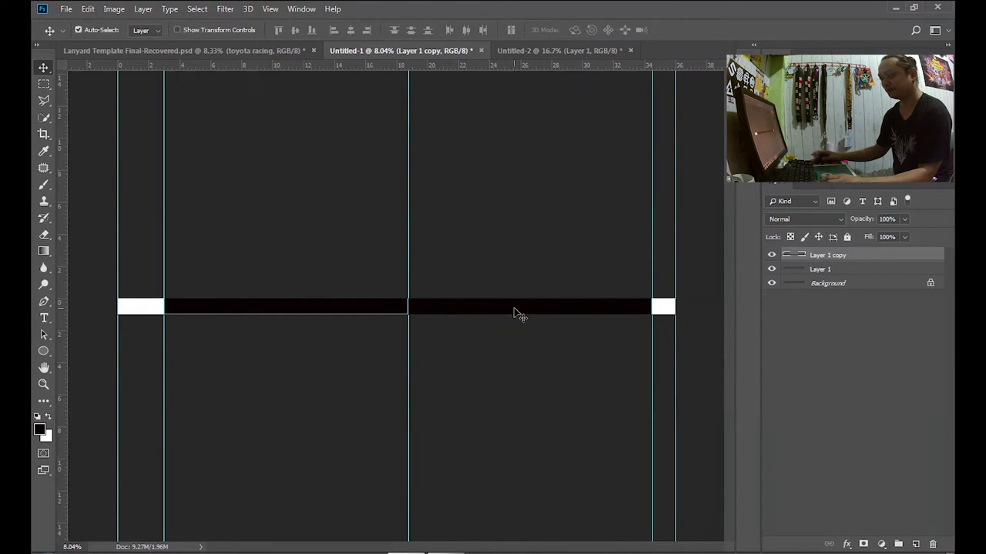
{"action": "left_click", "coordinate": [831, 268], "text": "ctrl"}
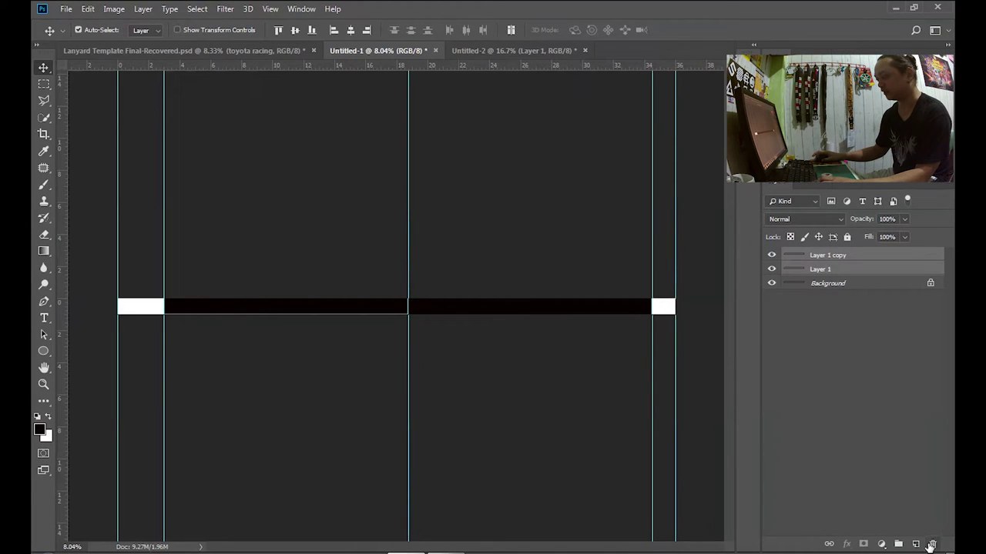
Step: Delete both black strip layers and open the foreground colour picker
{"action": "left_click", "coordinate": [932, 545]}
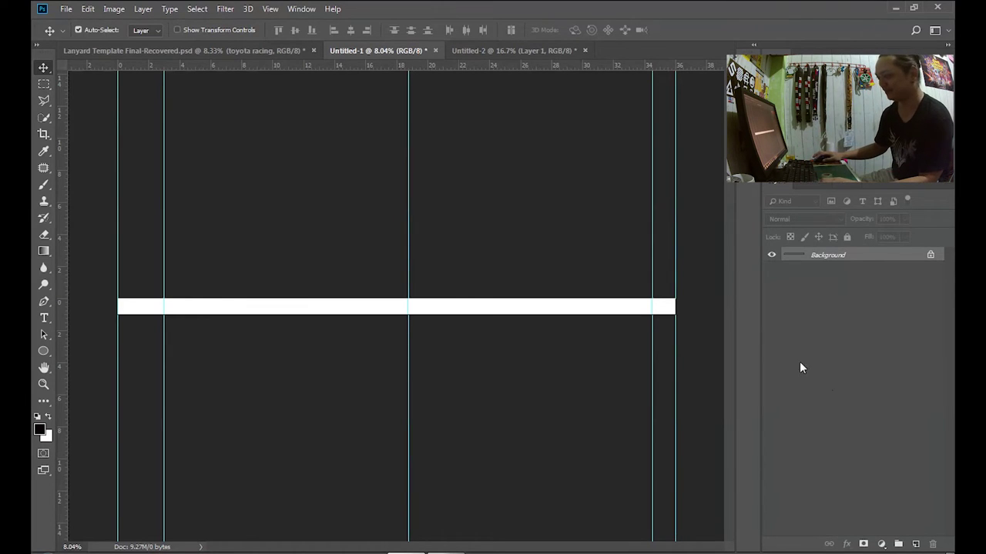
{"action": "left_click", "coordinate": [41, 430]}
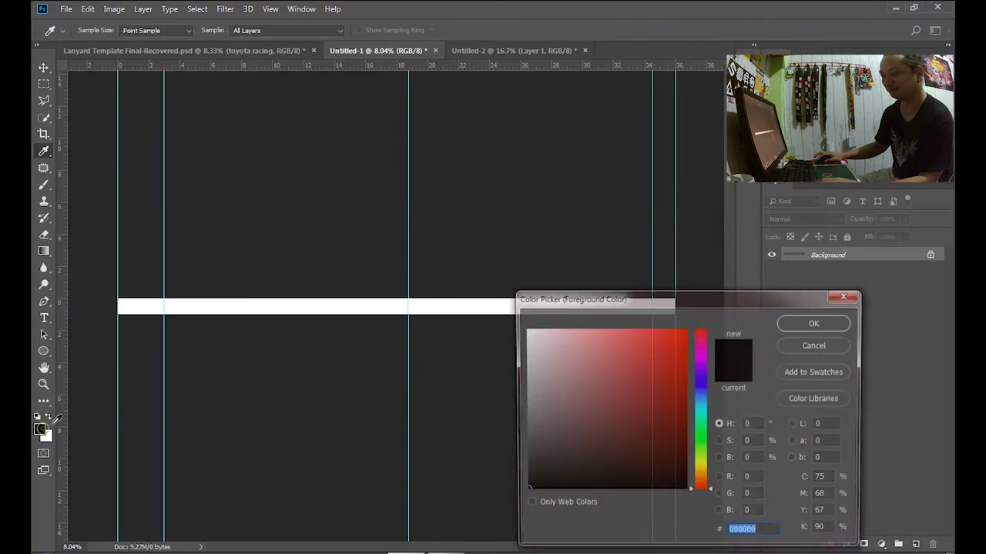
Step: Fill the strip selection with black on a new Layer 1
{"action": "left_click", "coordinate": [798, 348]}
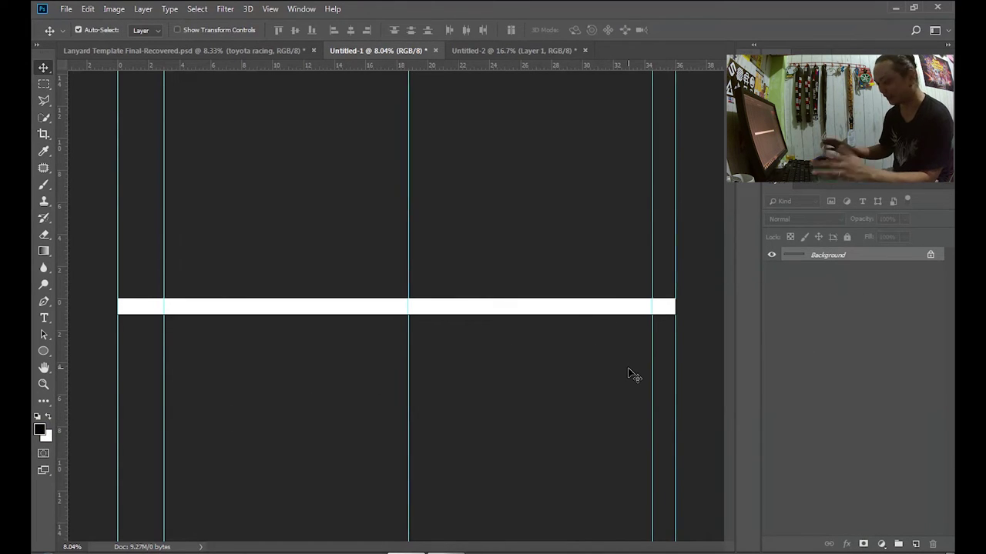
{"action": "left_click", "coordinate": [914, 545]}
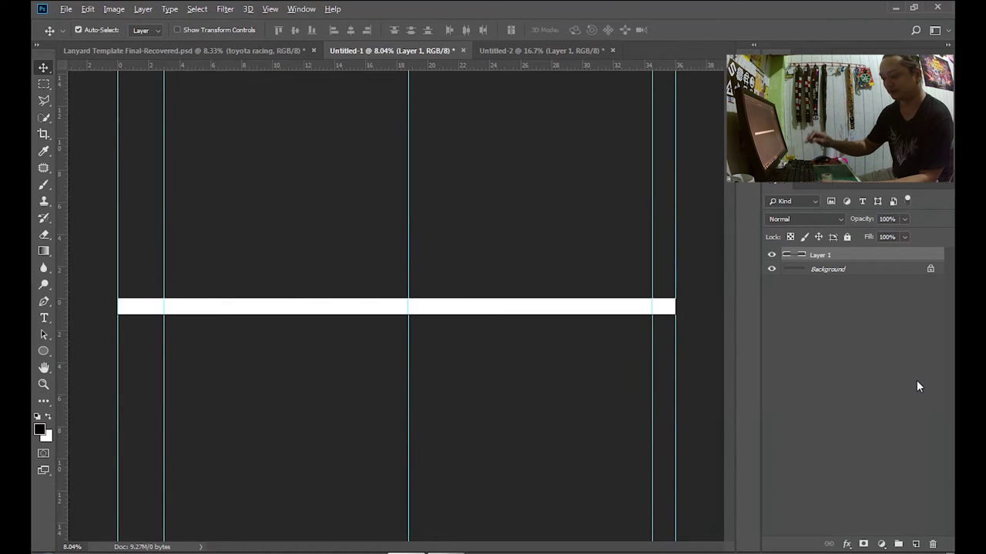
{"action": "key", "text": "alt+BackSpace"}
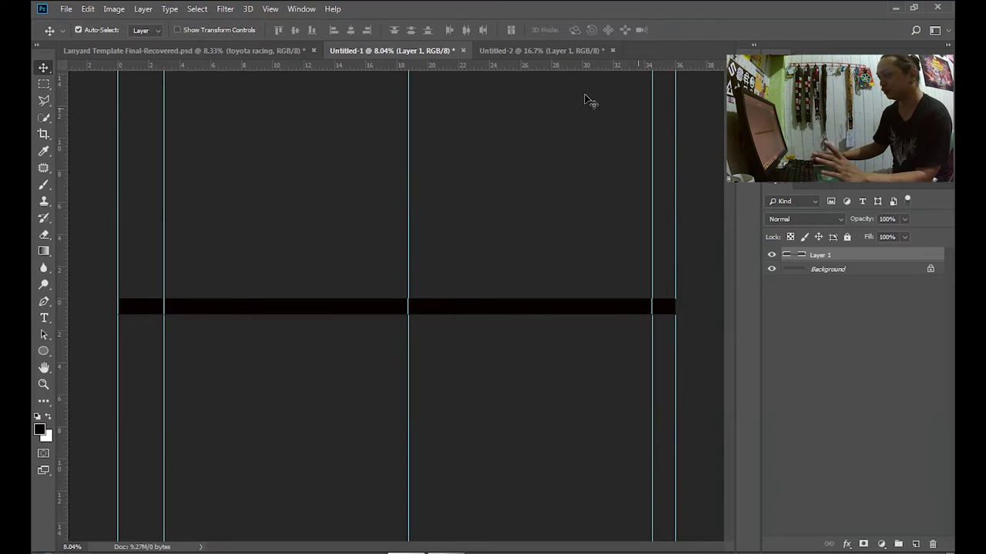
Step: In the lanyard template, hide the middle and left logos and the background, leaving the rightmost Toyota logo
{"action": "left_click", "coordinate": [290, 50]}
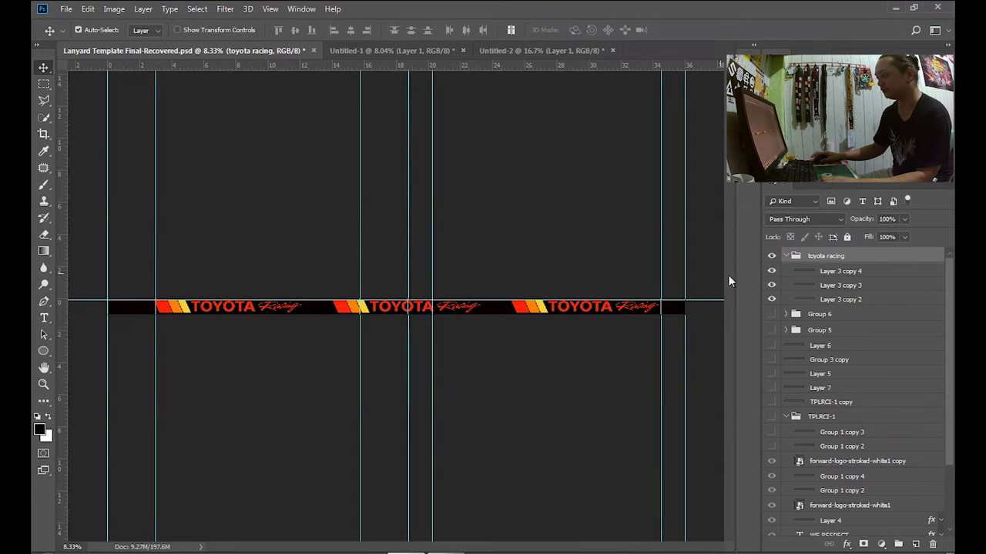
{"action": "left_click", "coordinate": [816, 274]}
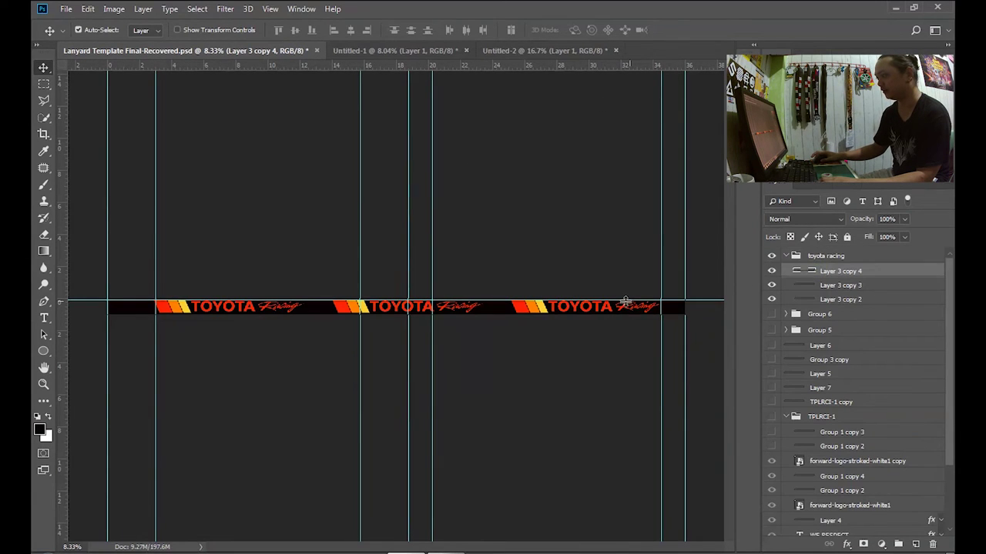
{"action": "left_click", "coordinate": [771, 285]}
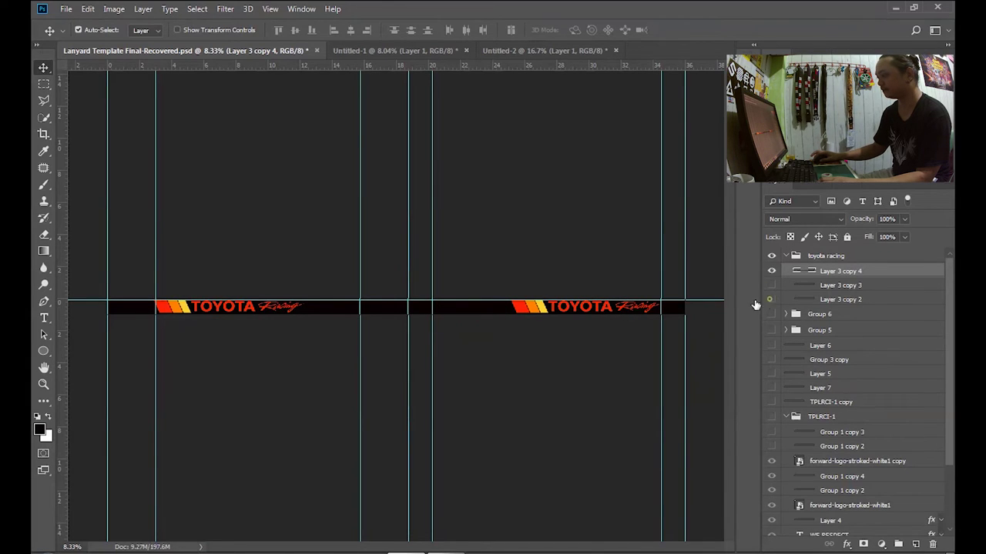
{"action": "left_click", "coordinate": [770, 299]}
{"action": "left_click", "coordinate": [703, 323]}
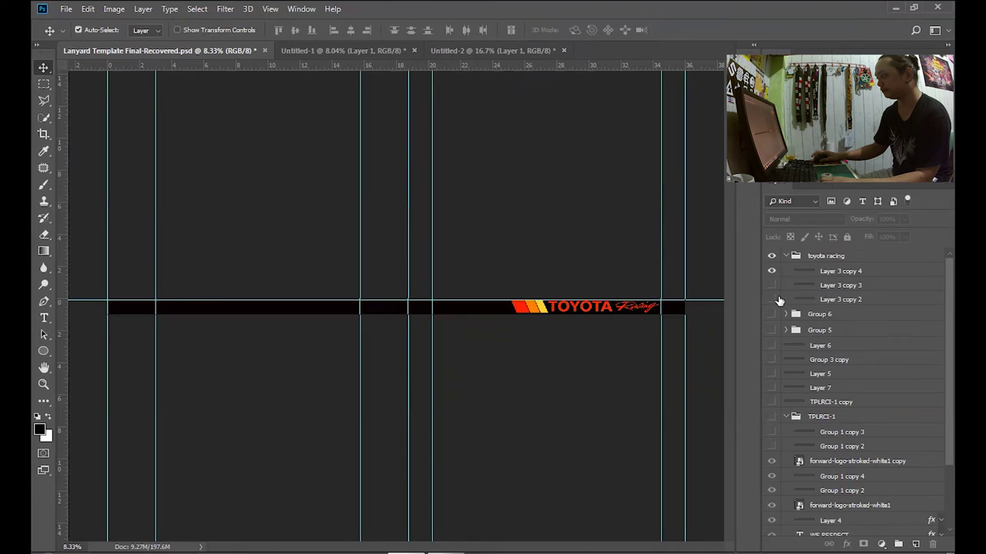
{"action": "scroll", "coordinate": [875, 382], "scroll_direction": "down", "scroll_amount": 5}
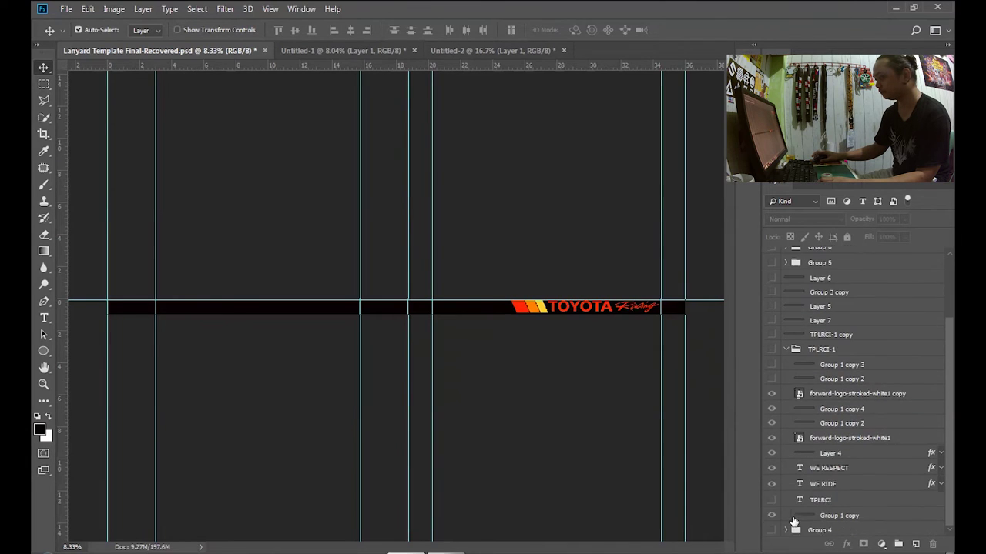
{"action": "left_click", "coordinate": [771, 530]}
{"action": "scroll", "coordinate": [847, 432], "scroll_direction": "up", "scroll_amount": 2}
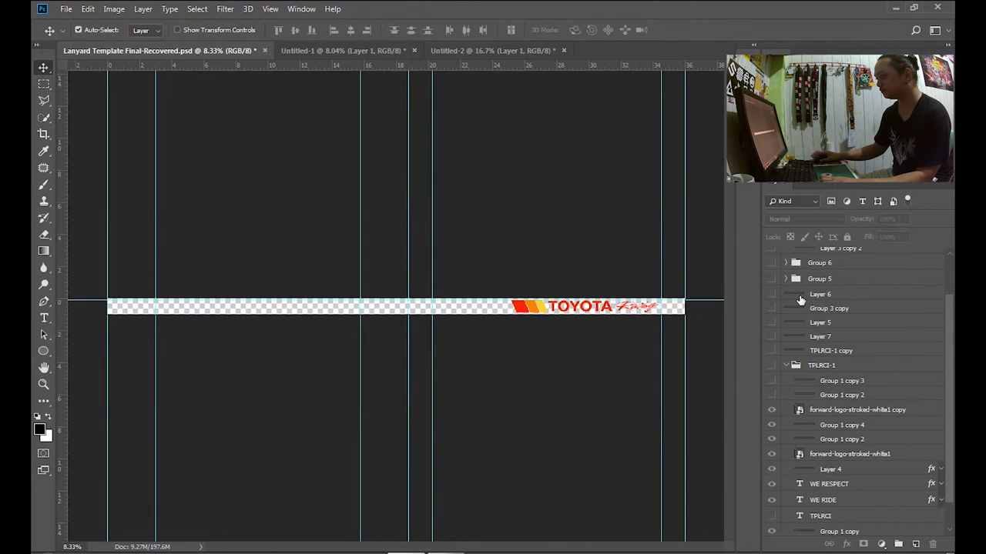
{"action": "scroll", "coordinate": [847, 432], "scroll_direction": "up", "scroll_amount": 1}
Step: Drag the remaining Toyota Racing logo into the Untitled-1 strip document
{"action": "left_click_drag", "start_coordinate": [568, 312], "coordinate": [483, 138]}
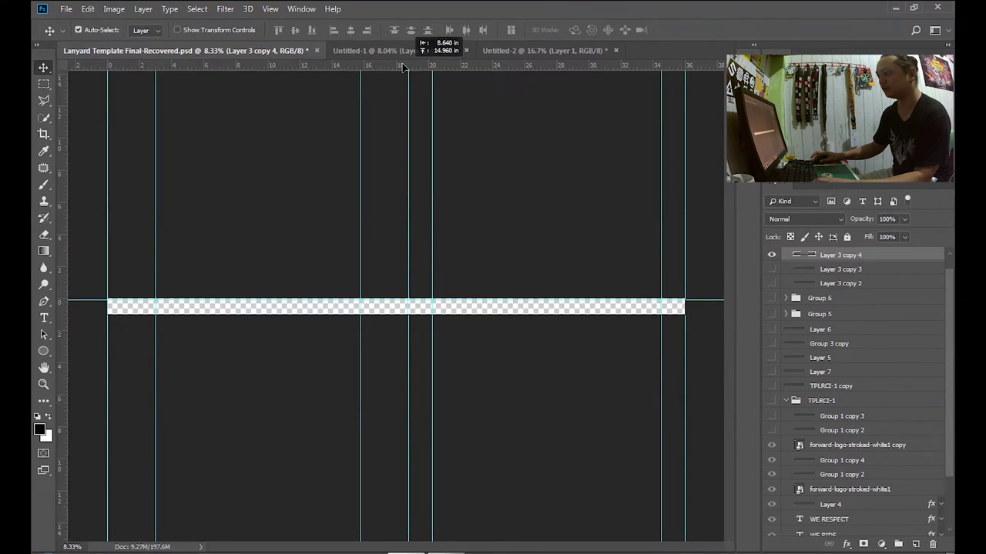
{"action": "left_click_drag", "start_coordinate": [482, 138], "coordinate": [314, 234]}
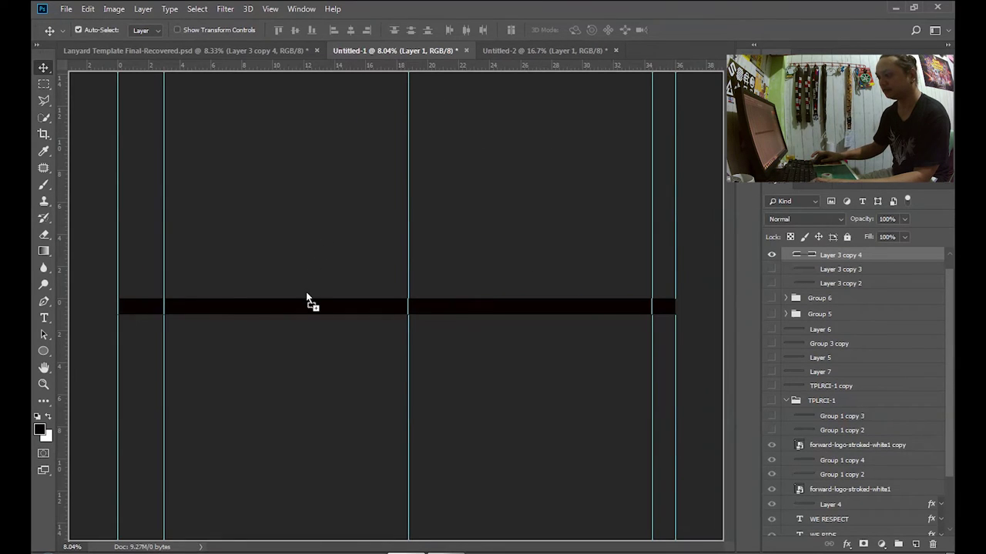
{"action": "left_click_drag", "start_coordinate": [307, 299], "coordinate": [308, 298]}
{"action": "left_click", "coordinate": [552, 311]}
Step: Move the Toyota logo (Layer 3 copy 4) to the strip's left guide
{"action": "mouse_move", "coordinate": [553, 311]}
{"action": "left_mouse_down"}
{"action": "mouse_move", "coordinate": [378, 297]}
{"action": "mouse_move", "coordinate": [552, 314]}
{"action": "mouse_move", "coordinate": [446, 308]}
{"action": "mouse_move", "coordinate": [464, 311]}
{"action": "left_mouse_up"}
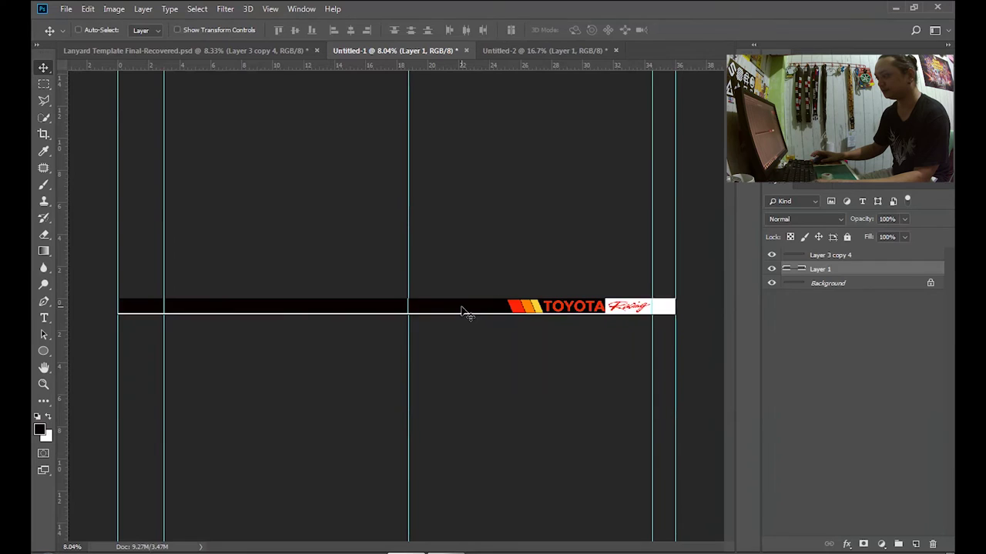
{"action": "left_click", "coordinate": [847, 254]}
{"action": "key", "text": "ctrl+t"}
{"action": "left_click_drag", "start_coordinate": [551, 307], "coordinate": [216, 312]}
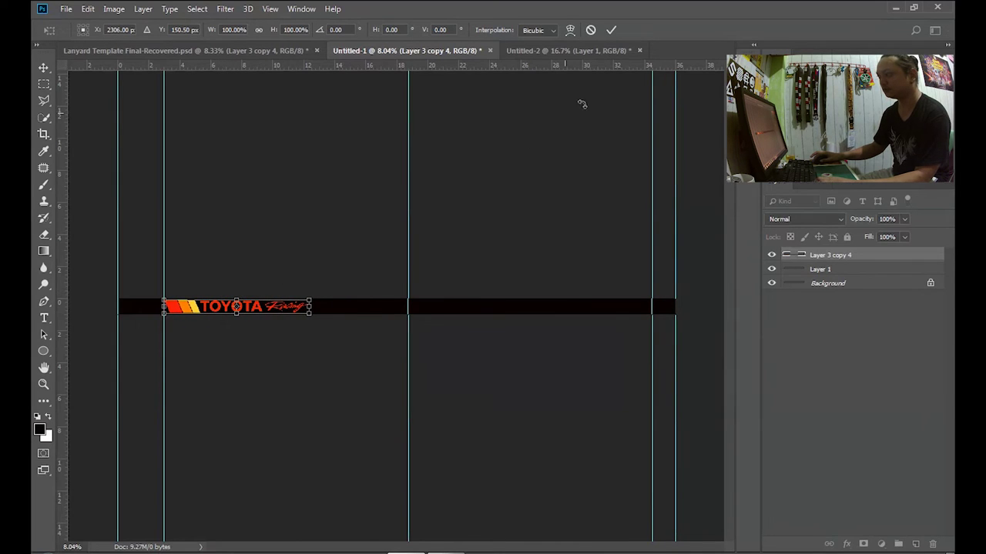
{"action": "left_click", "coordinate": [610, 30]}
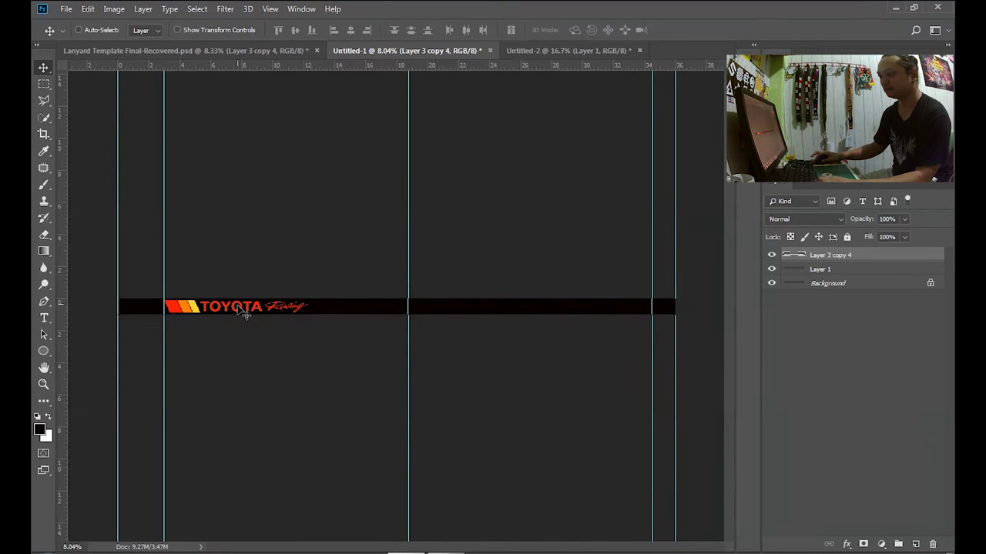
Step: Duplicate the logo further along the strip and nudge the copy left to centre it
{"action": "mouse_move", "coordinate": [240, 308]}
{"action": "left_mouse_down"}
{"action": "mouse_move", "coordinate": [308, 319]}
{"action": "mouse_move", "coordinate": [582, 326]}
{"action": "mouse_move", "coordinate": [393, 308]}
{"action": "left_mouse_up"}
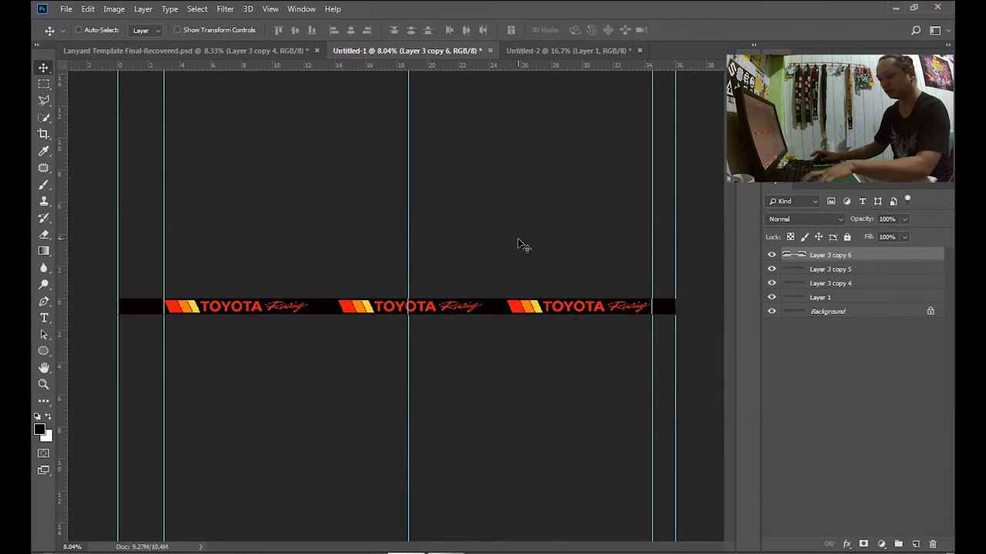
{"action": "key", "text": "ctrl+t"}
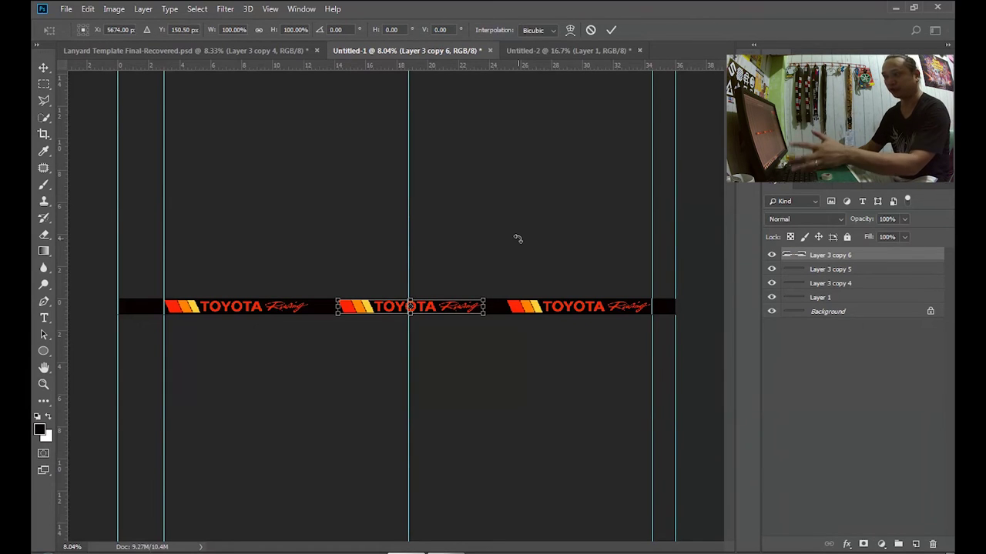
{"action": "key", "text": "Left"}
{"action": "key", "text": "Left"}
{"action": "key", "text": "Left"}
{"action": "key", "text": "Left"}
{"action": "key", "text": "Left"}
{"action": "key", "text": "Left"}
{"action": "key", "text": "Left"}
{"action": "key", "text": "Left"}
{"action": "key", "text": "Left"}
{"action": "key", "text": "Left"}
{"action": "key", "text": "Left"}
{"action": "key", "text": "Left"}
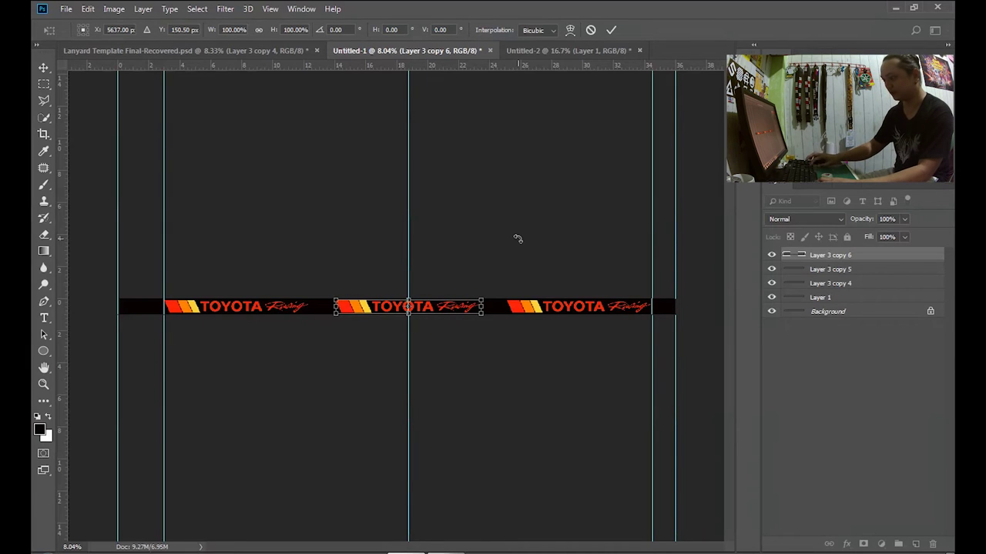
{"action": "left_click", "coordinate": [610, 29]}
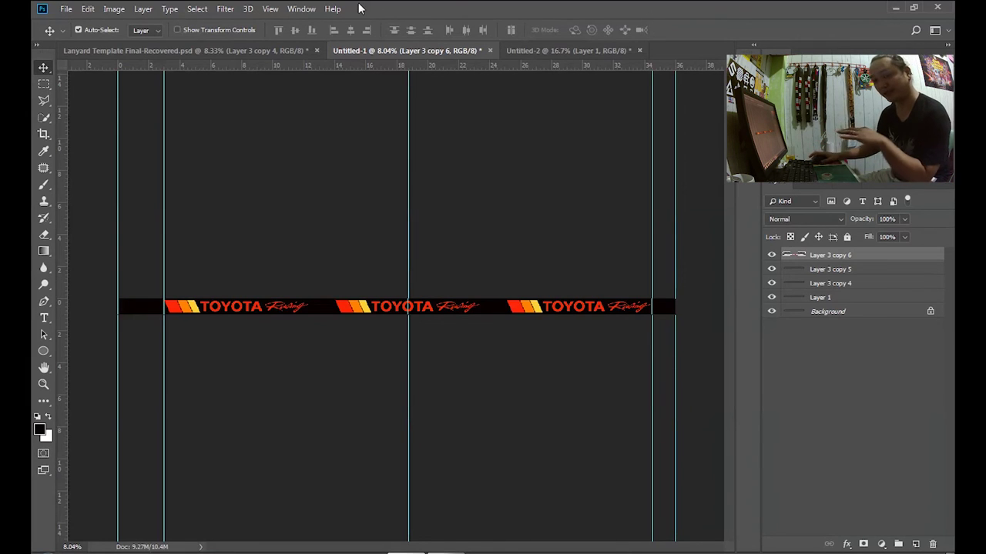
{"action": "left_click", "coordinate": [67, 11]}
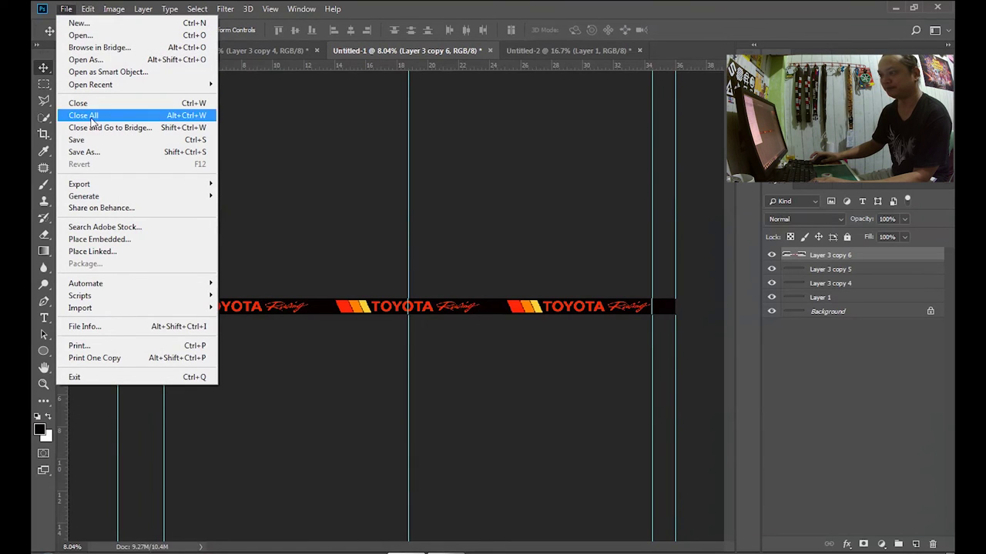
{"action": "left_click", "coordinate": [685, 27]}
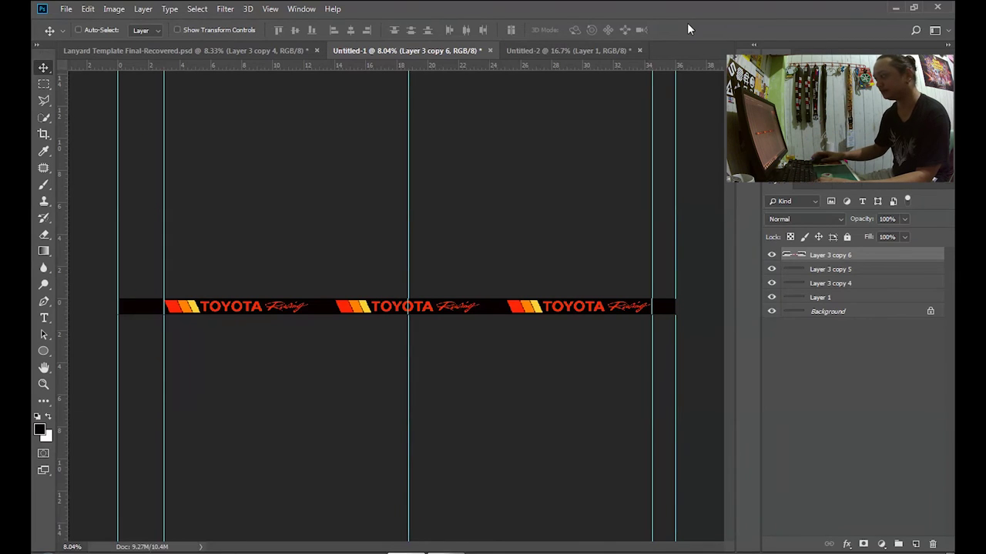
{"action": "left_click", "coordinate": [645, 269]}
{"action": "left_click", "coordinate": [730, 290]}
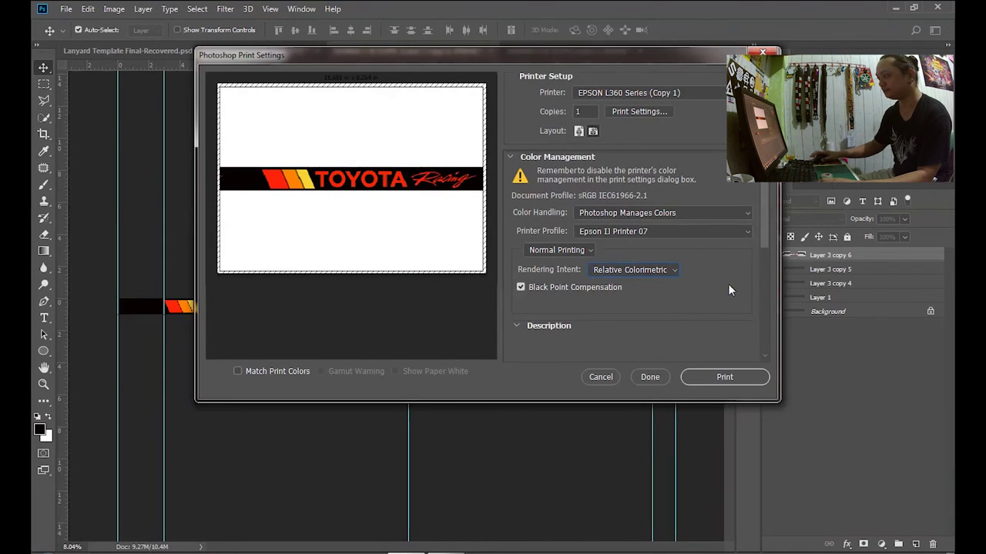
{"action": "left_click", "coordinate": [691, 93]}
{"action": "left_click", "coordinate": [690, 93]}
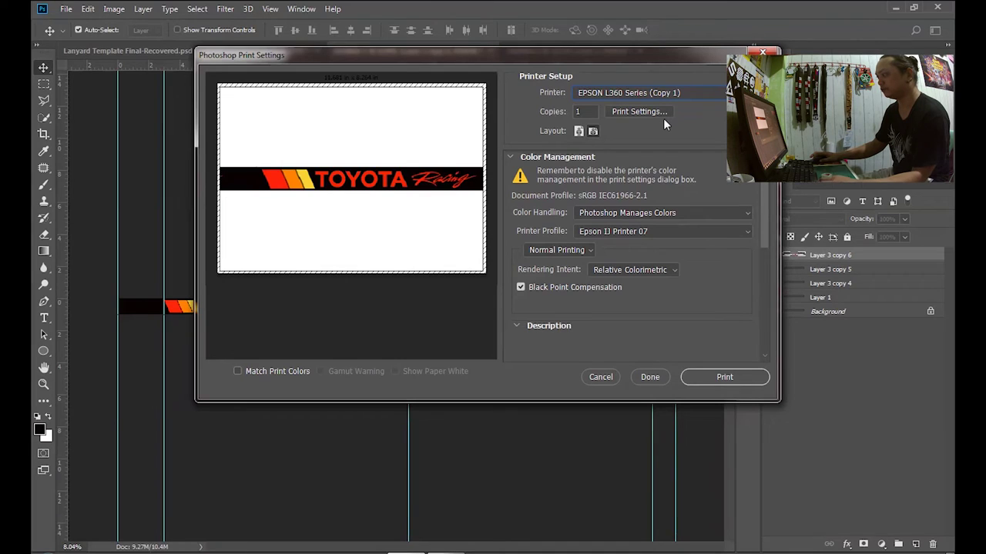
{"action": "left_click", "coordinate": [616, 215]}
{"action": "left_click", "coordinate": [616, 215]}
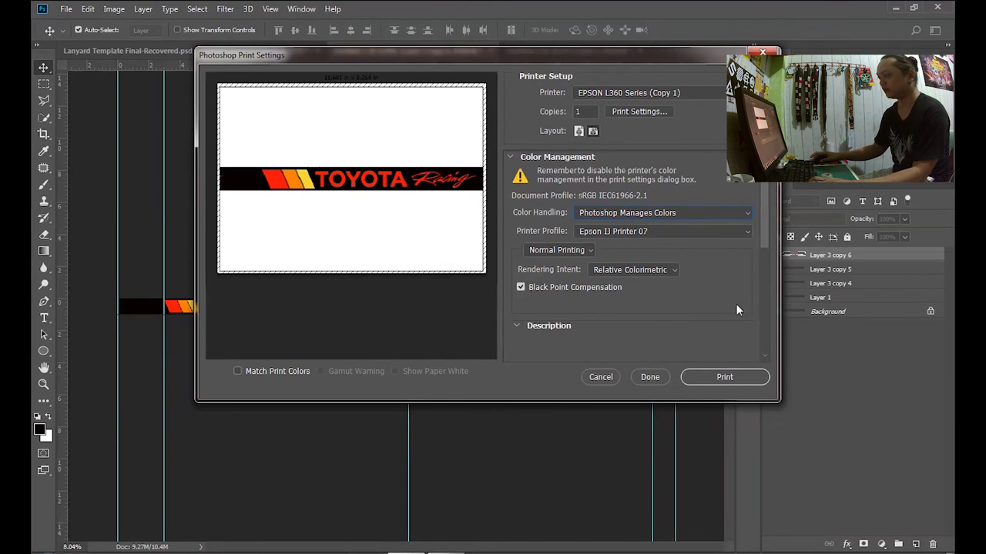
{"action": "left_click", "coordinate": [763, 51]}
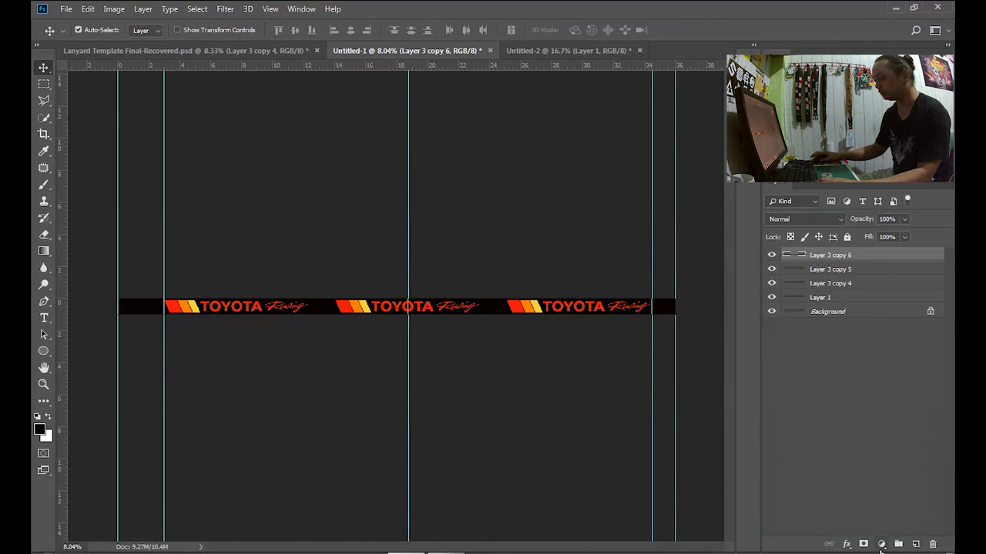
{"action": "left_click", "coordinate": [881, 545]}
Step: Add a Brightness/Contrast adjustment layer, trying brightness 50, then setting it to 80
{"action": "left_click", "coordinate": [881, 544]}
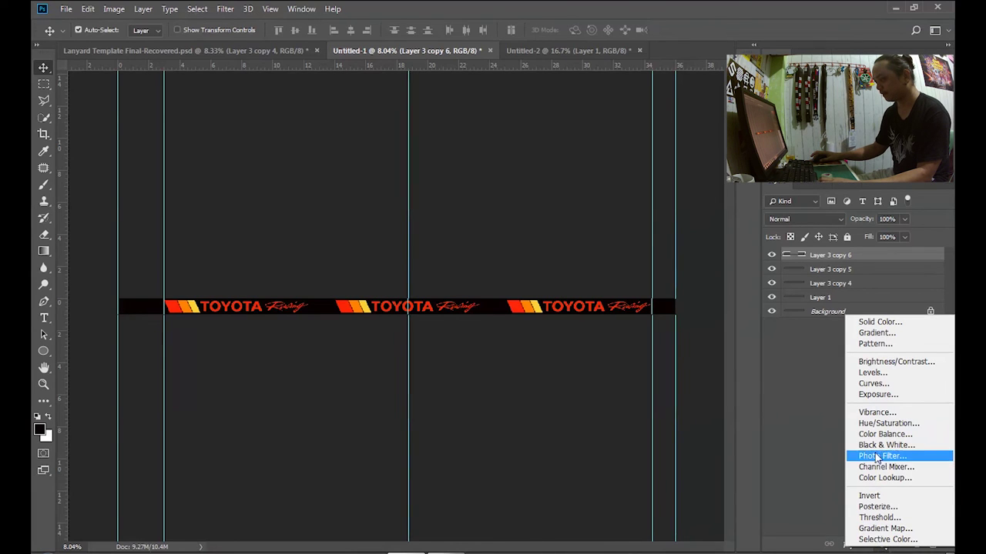
{"action": "left_click", "coordinate": [876, 365]}
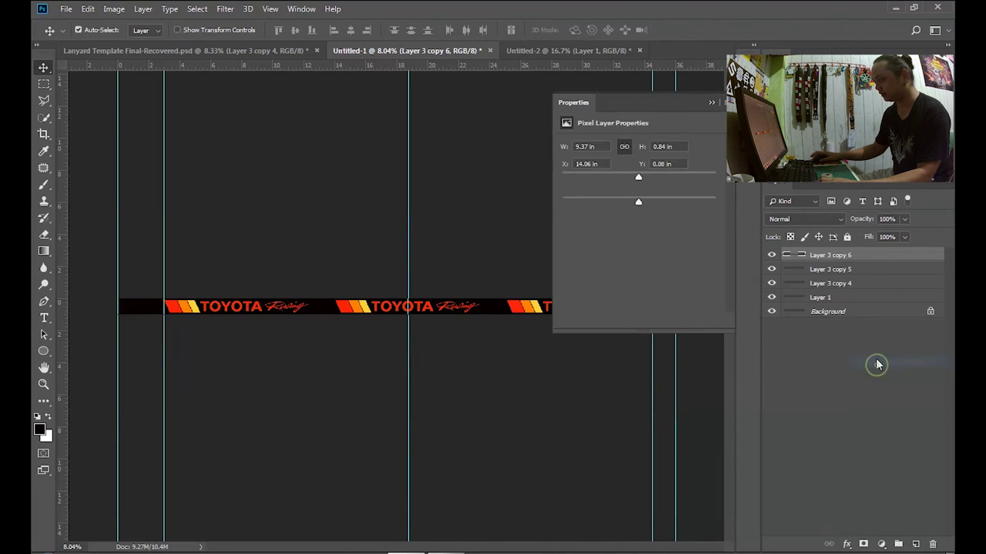
{"action": "left_click", "coordinate": [701, 164]}
{"action": "type", "text": "50"}
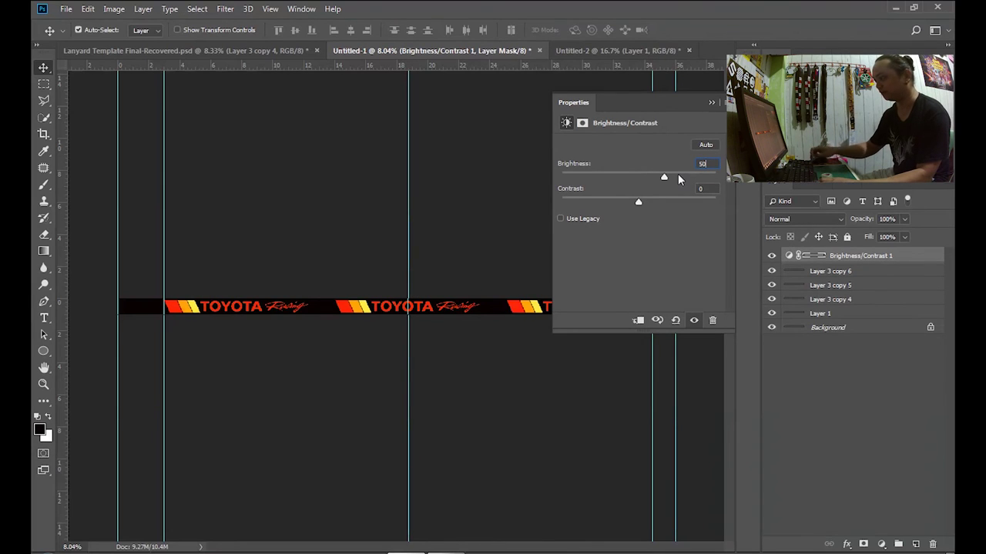
{"action": "left_click", "coordinate": [771, 255]}
{"action": "left_click", "coordinate": [707, 164]}
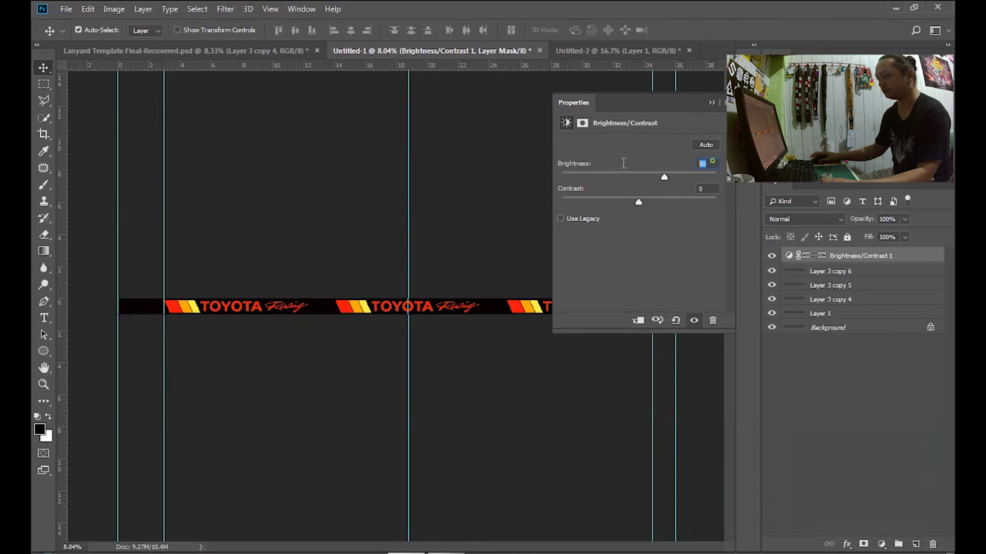
{"action": "type", "text": "80"}
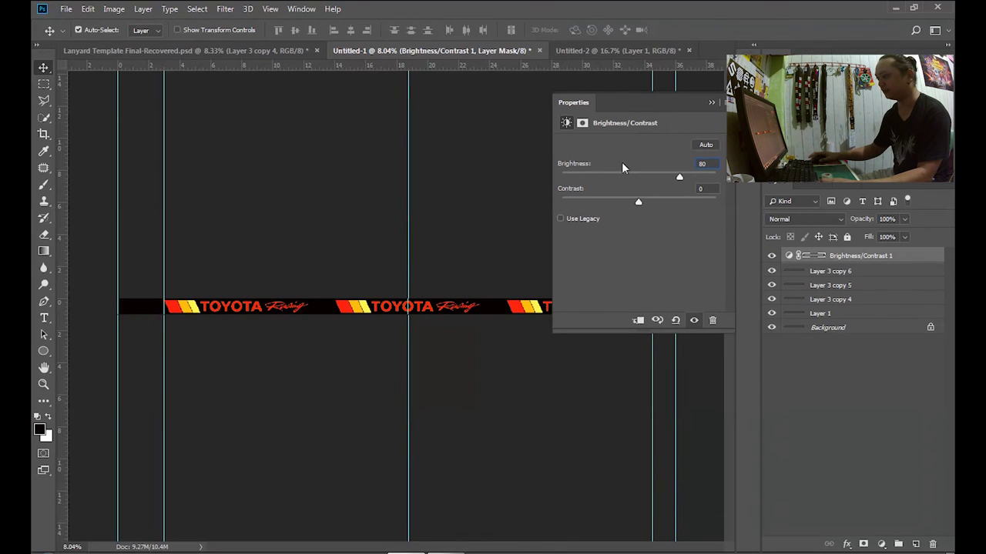
{"action": "left_click", "coordinate": [712, 102]}
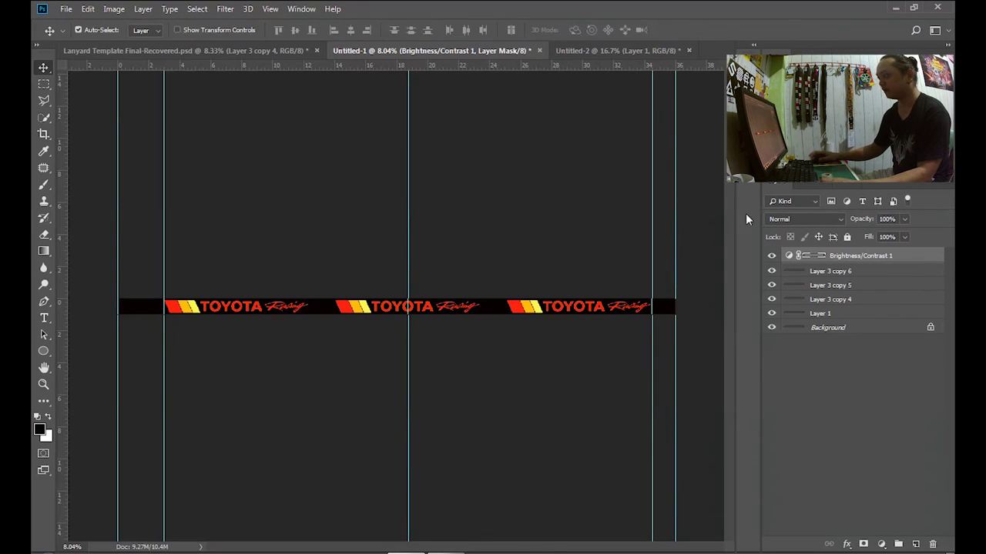